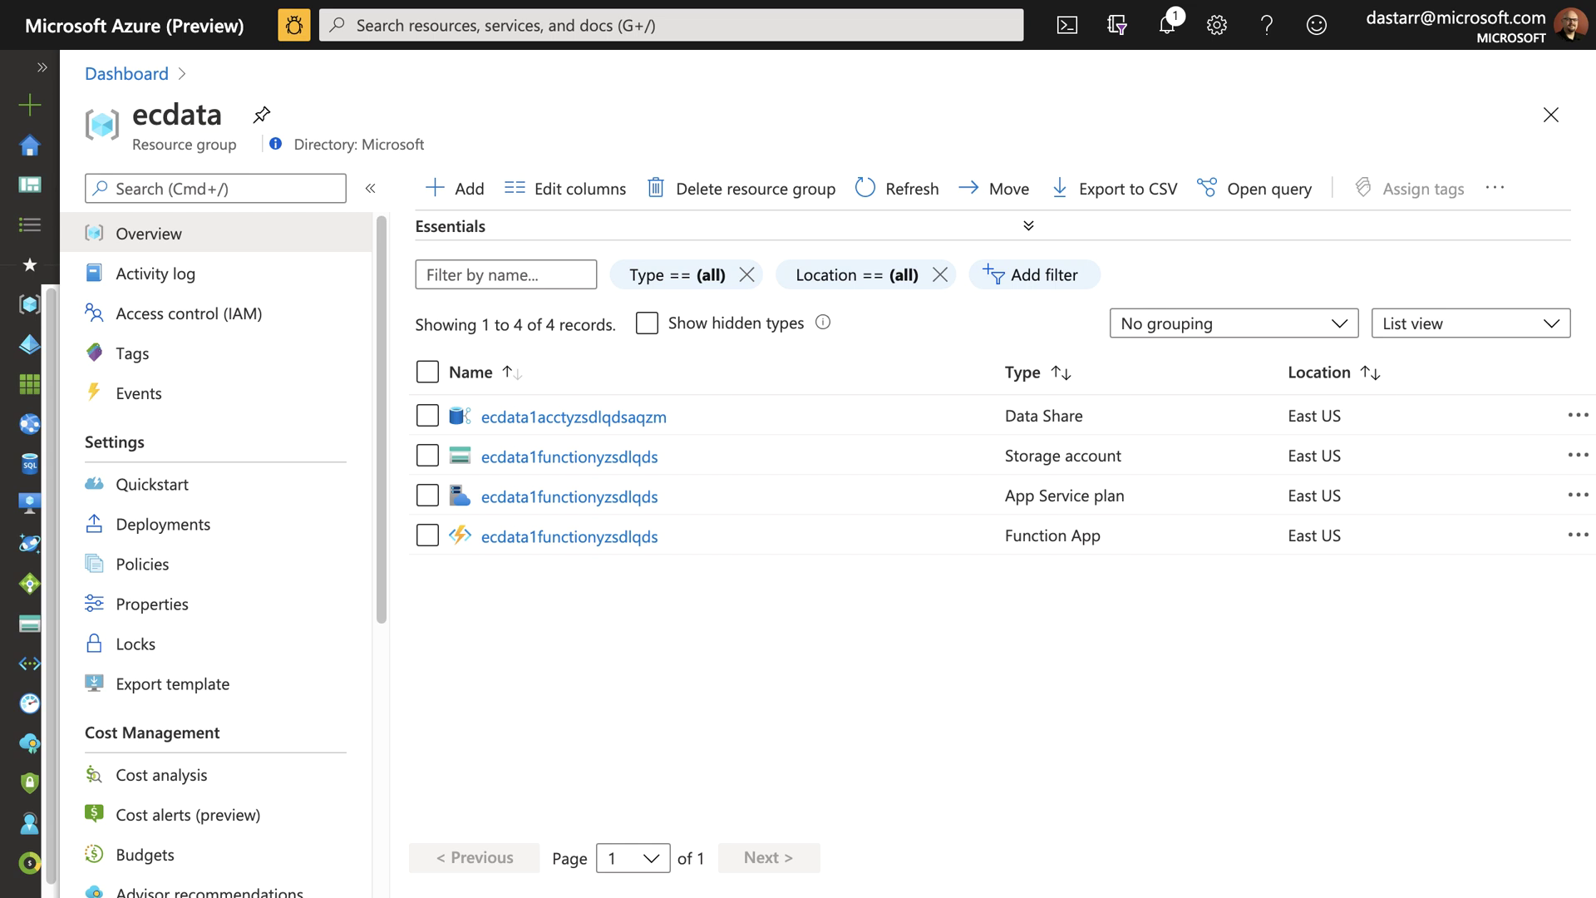
Step: Open the ecdata1acctyzsdlqdsaqzm Data Share account and start creating a new sent share
click(557, 416)
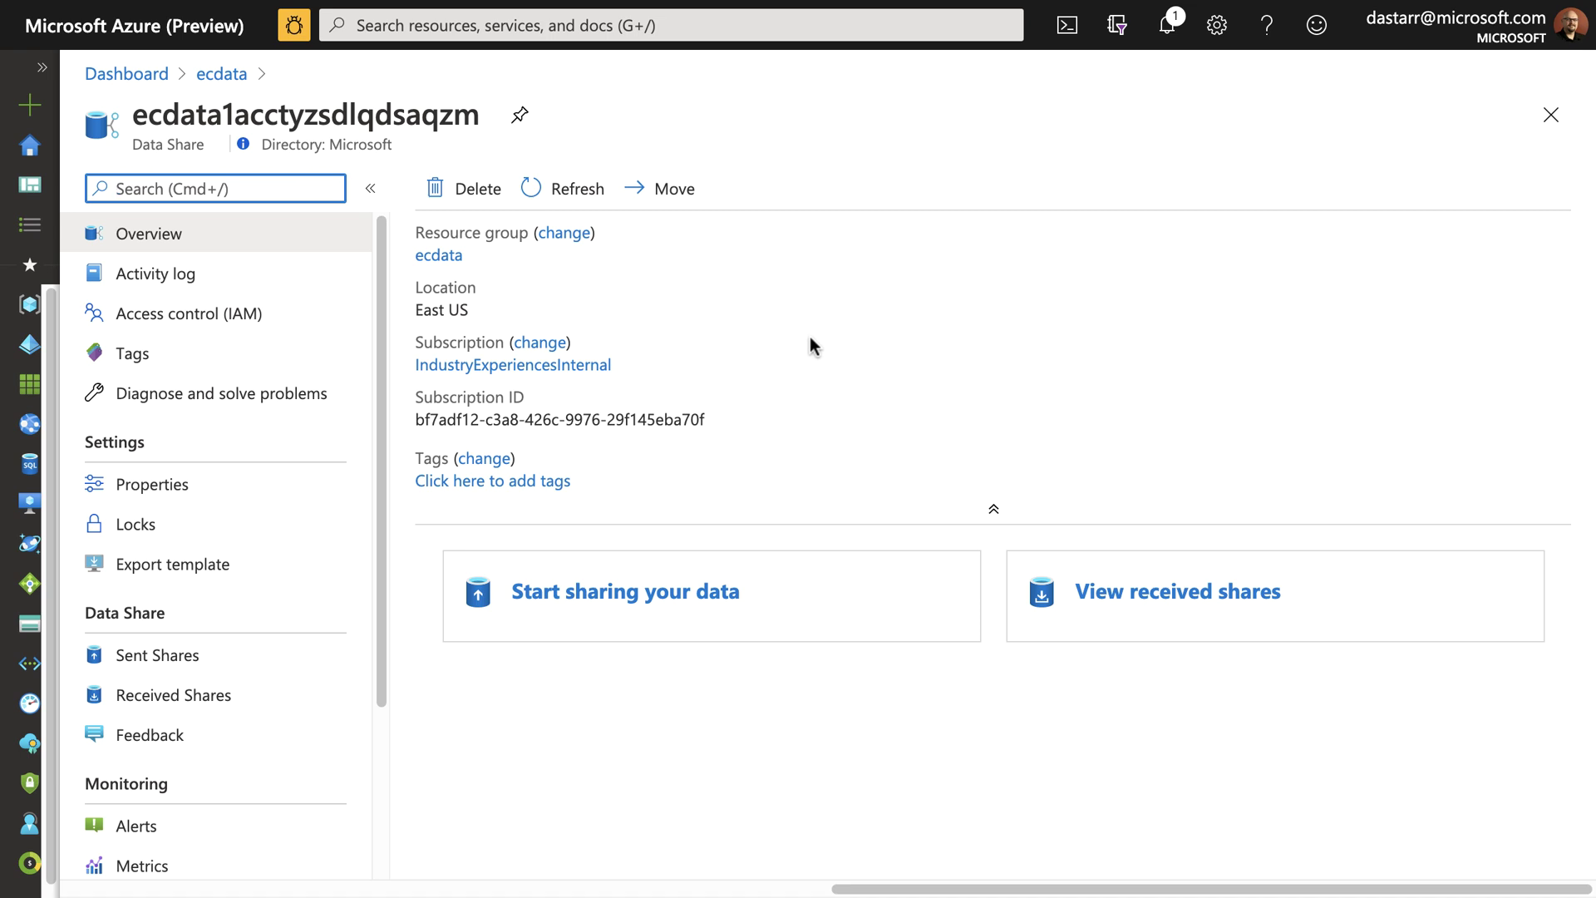
click(554, 597)
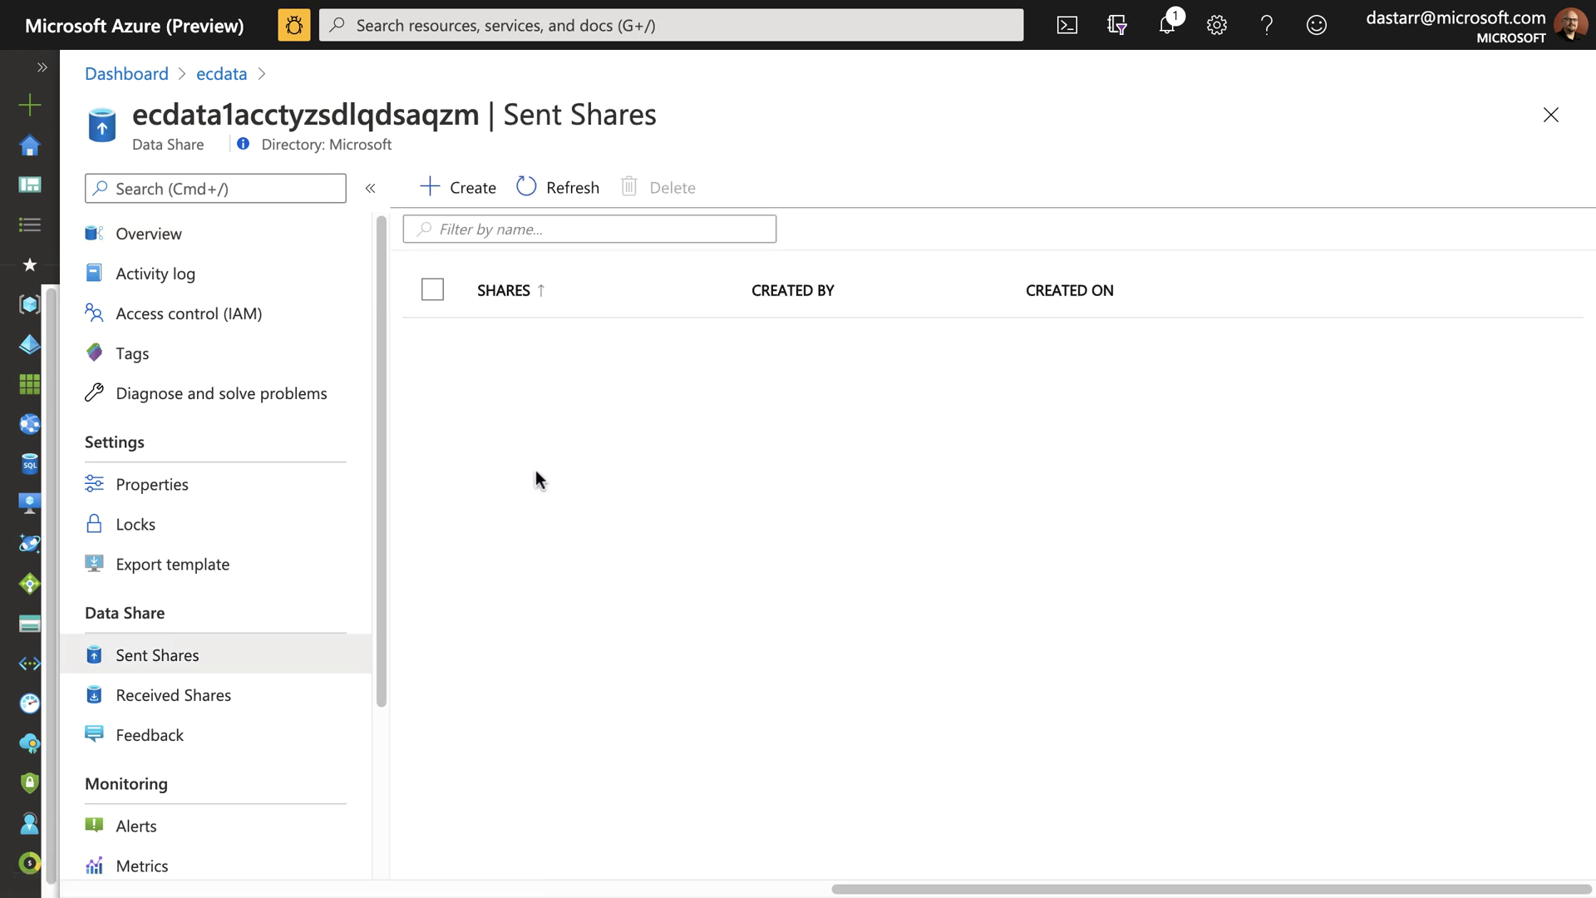
click(468, 186)
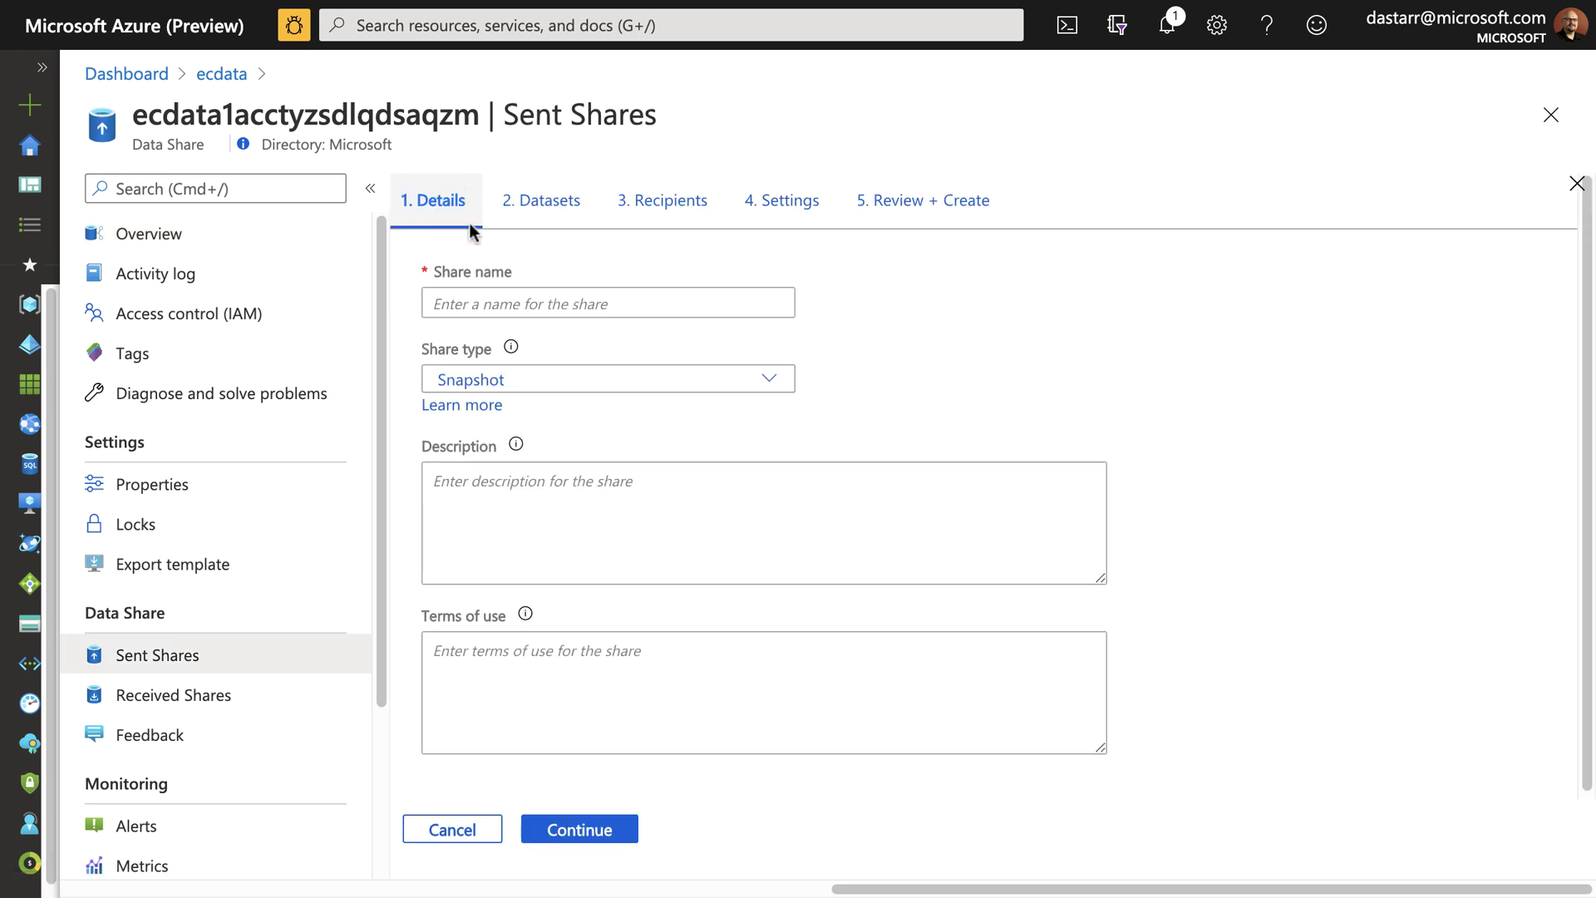
Step: Name the share covid-info-public-1 and keep its share type as Snapshot
click(481, 305)
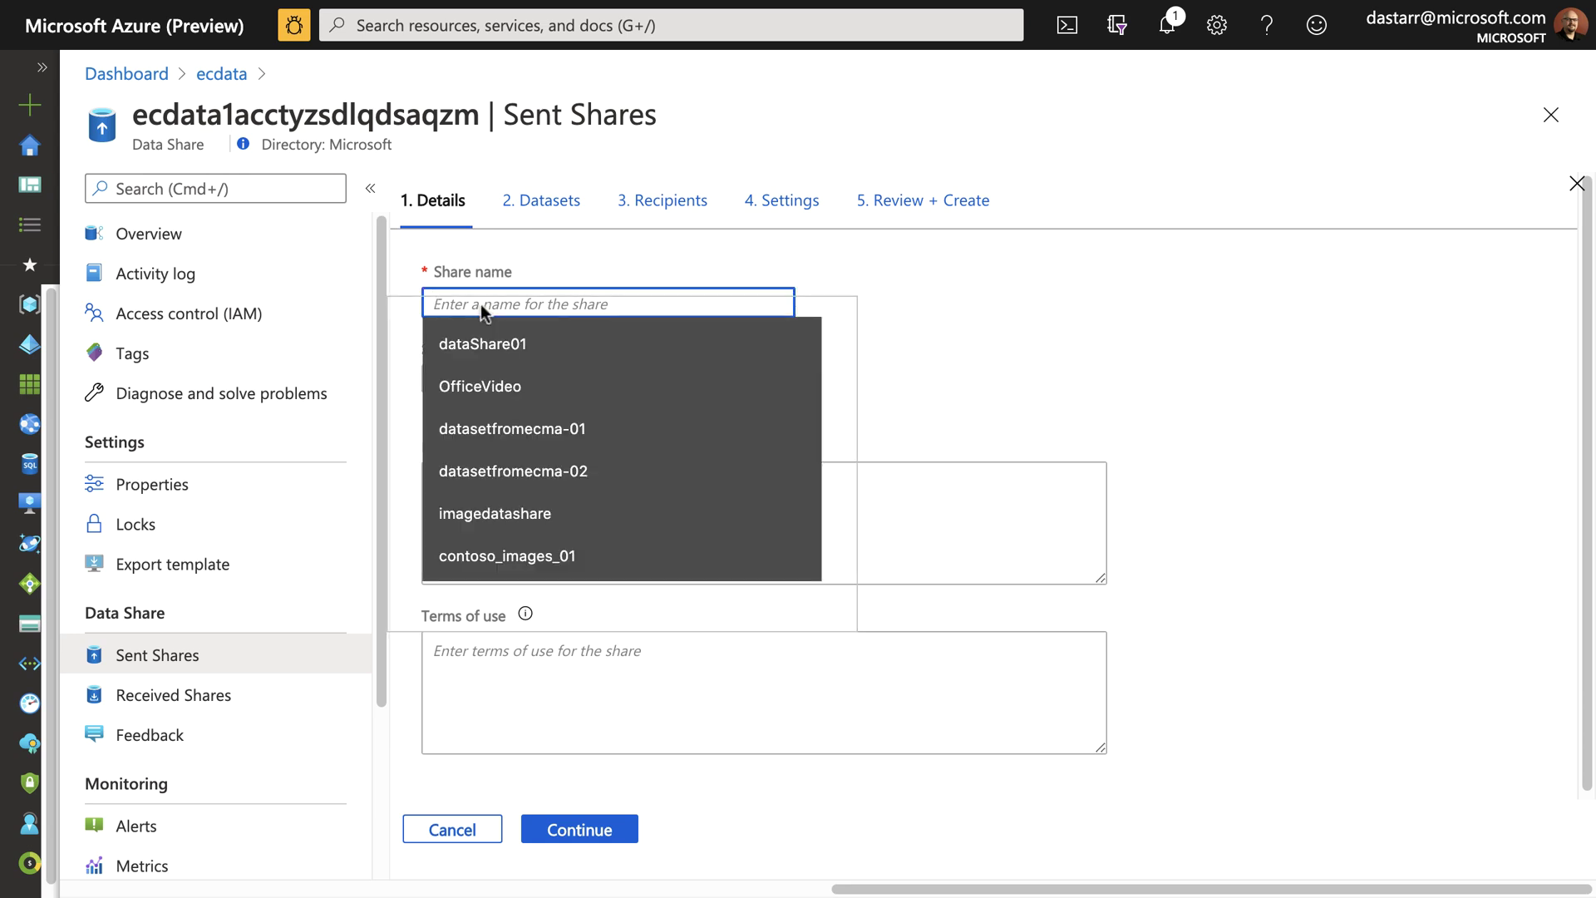
text(covid-info-public-1)
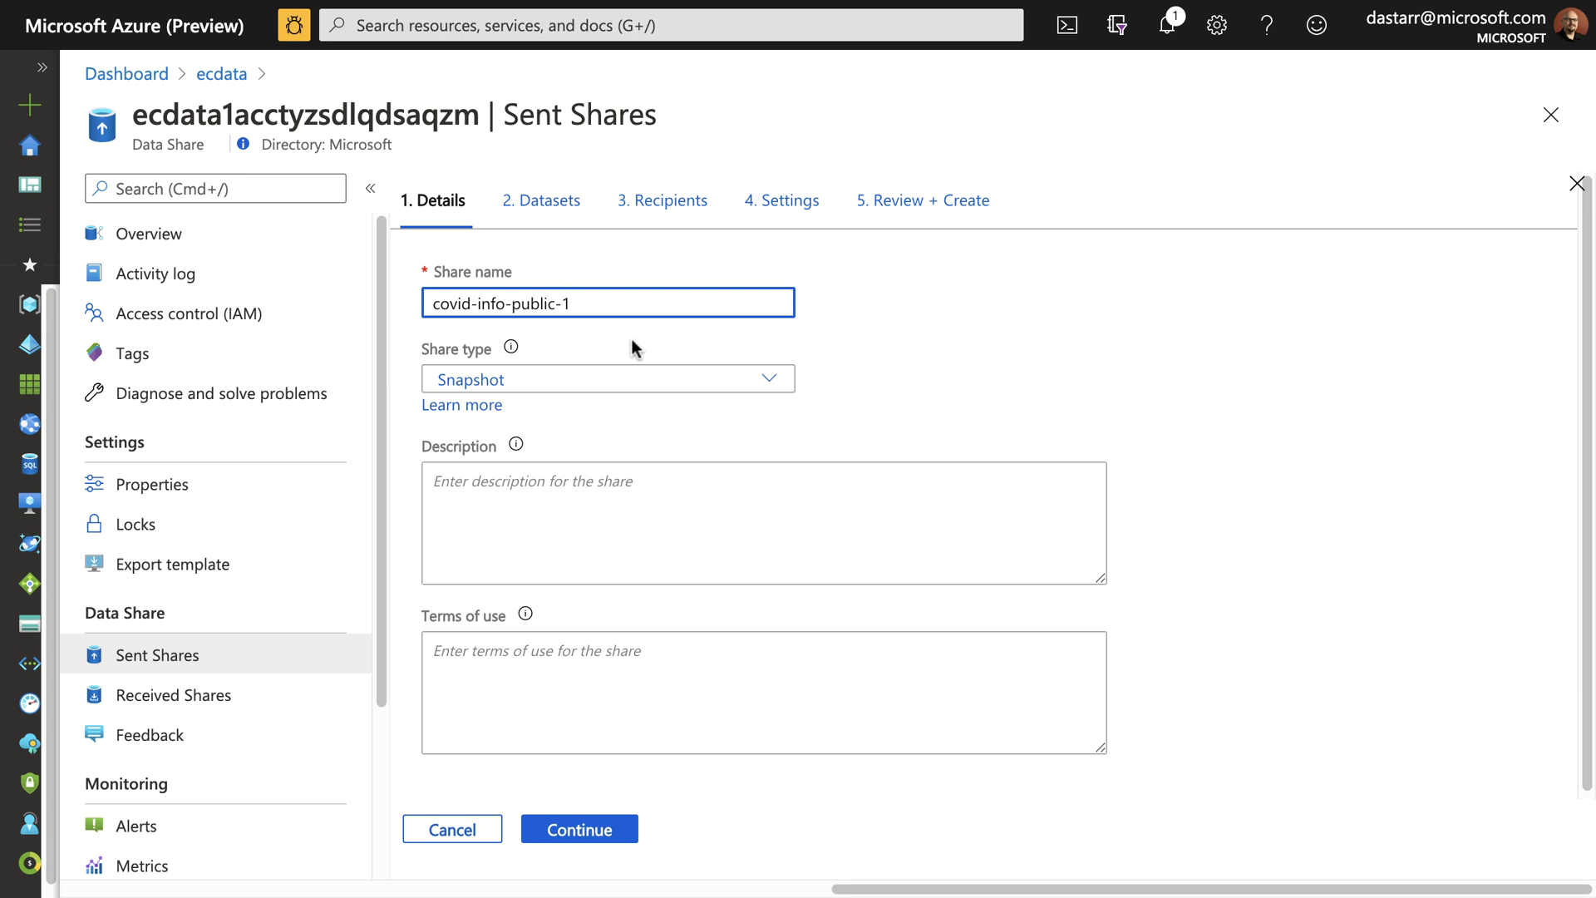
click(574, 387)
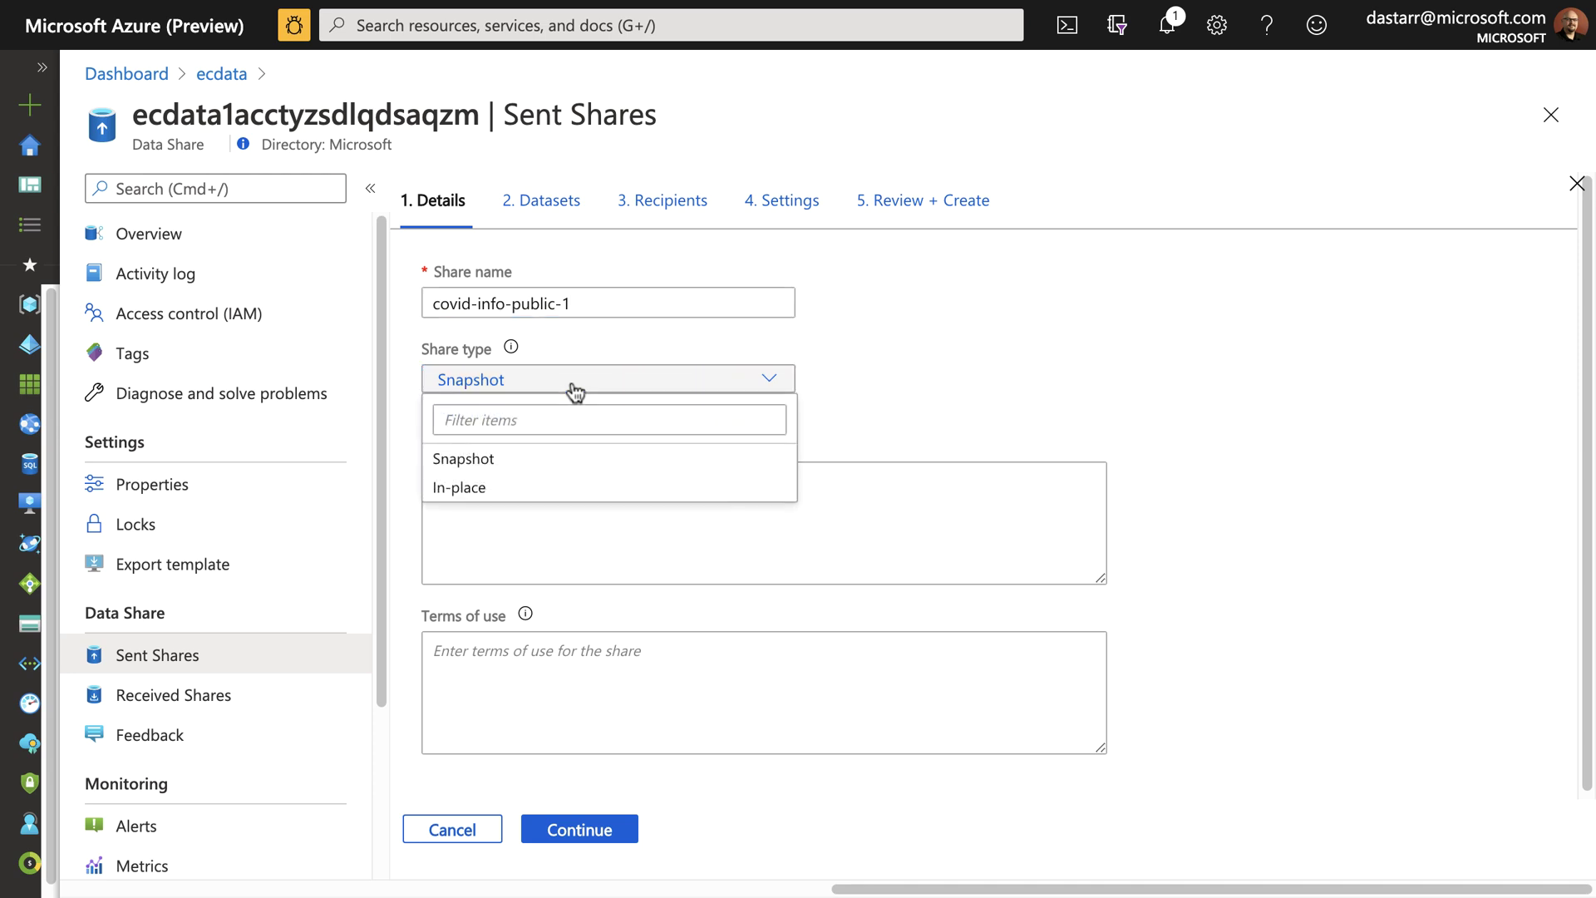
click(574, 387)
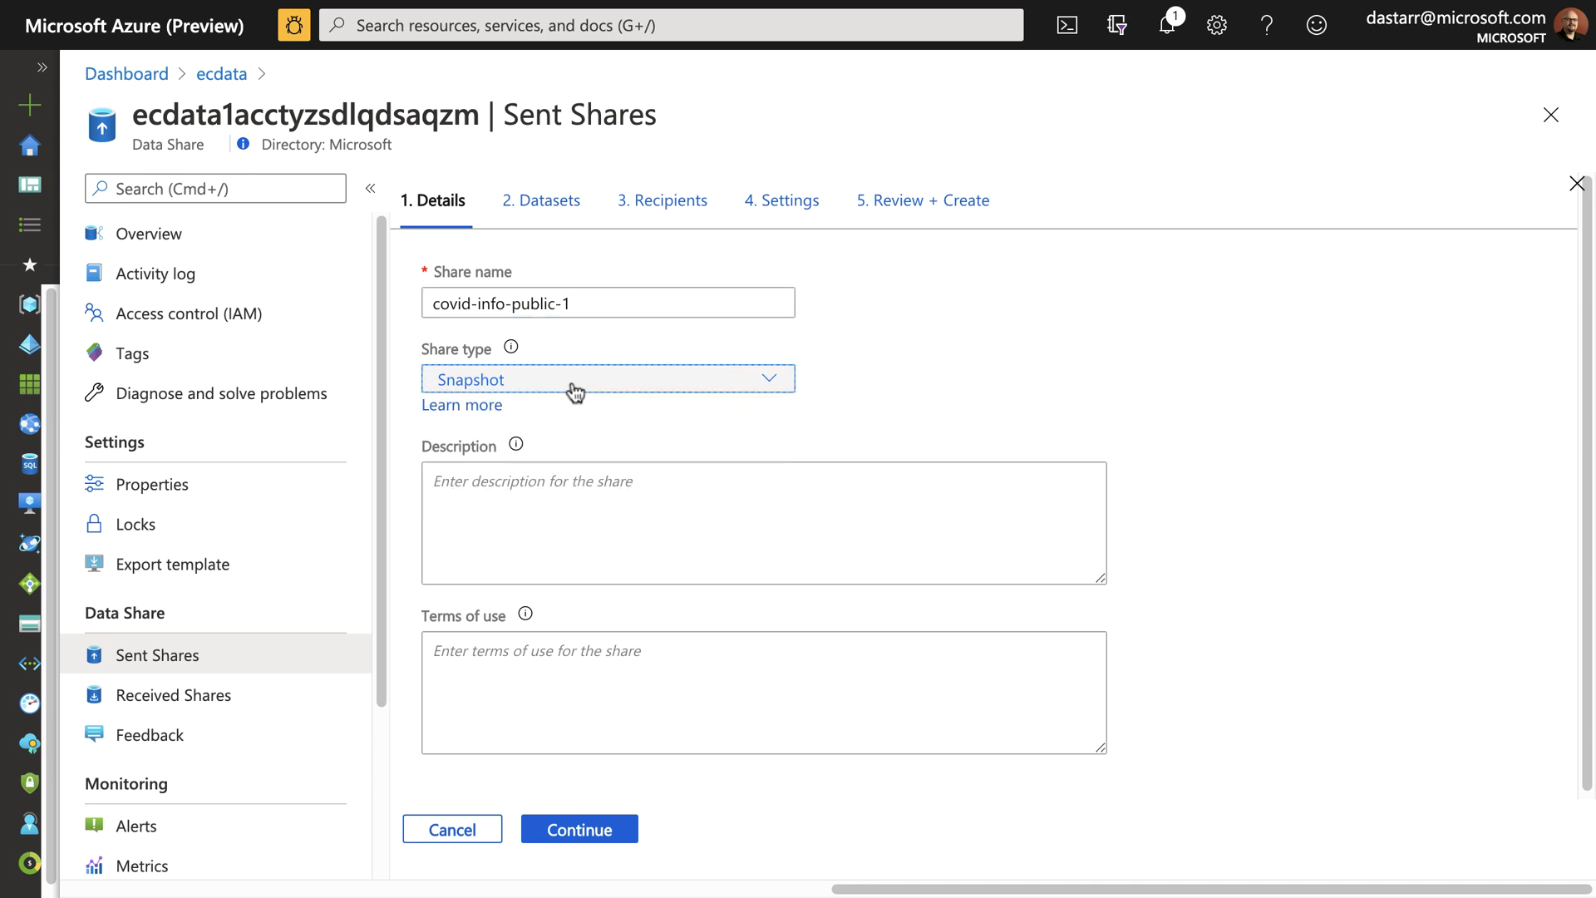
Step: Enter "covid-info-public-1 Description" as the share description and proceed to the datasets stage
click(552, 486)
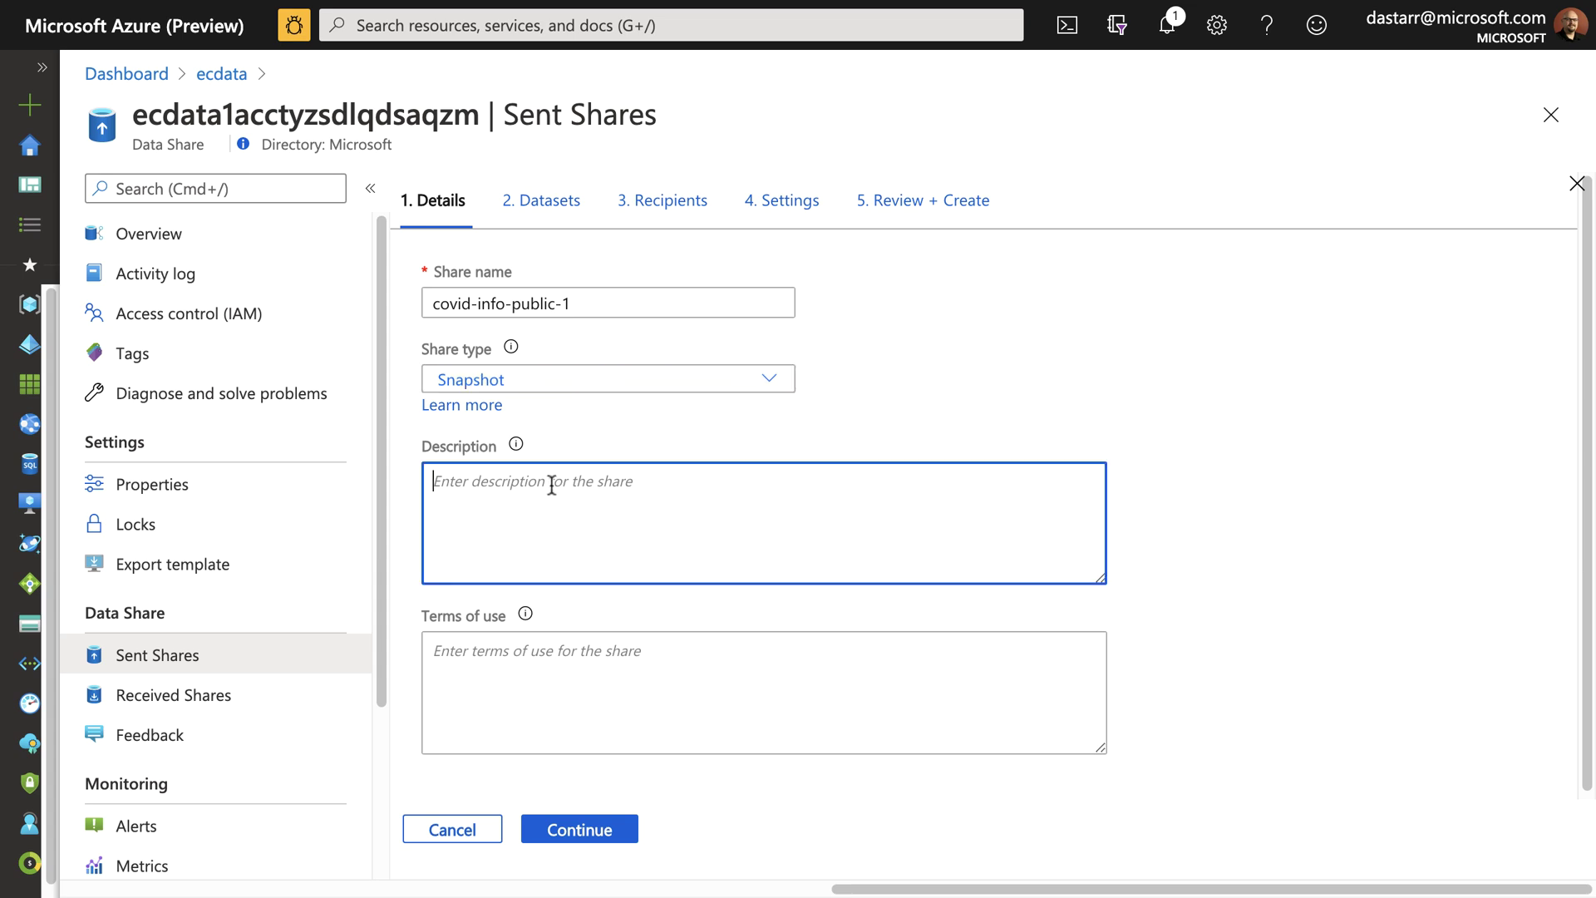
text(covid-info-public-1)
text(D)
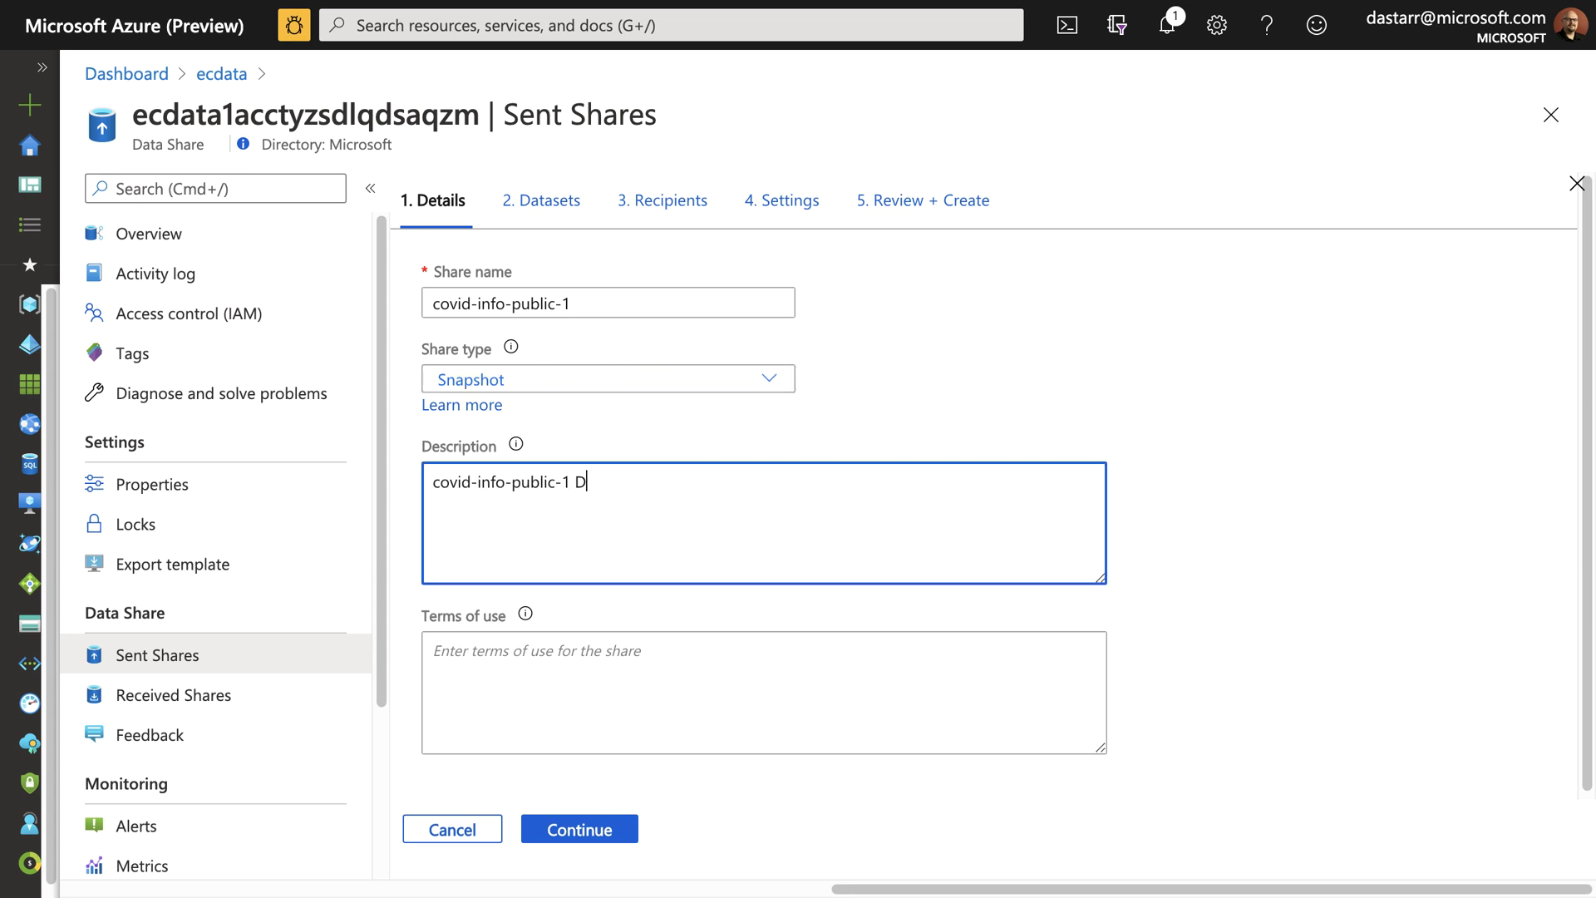
text(escription)
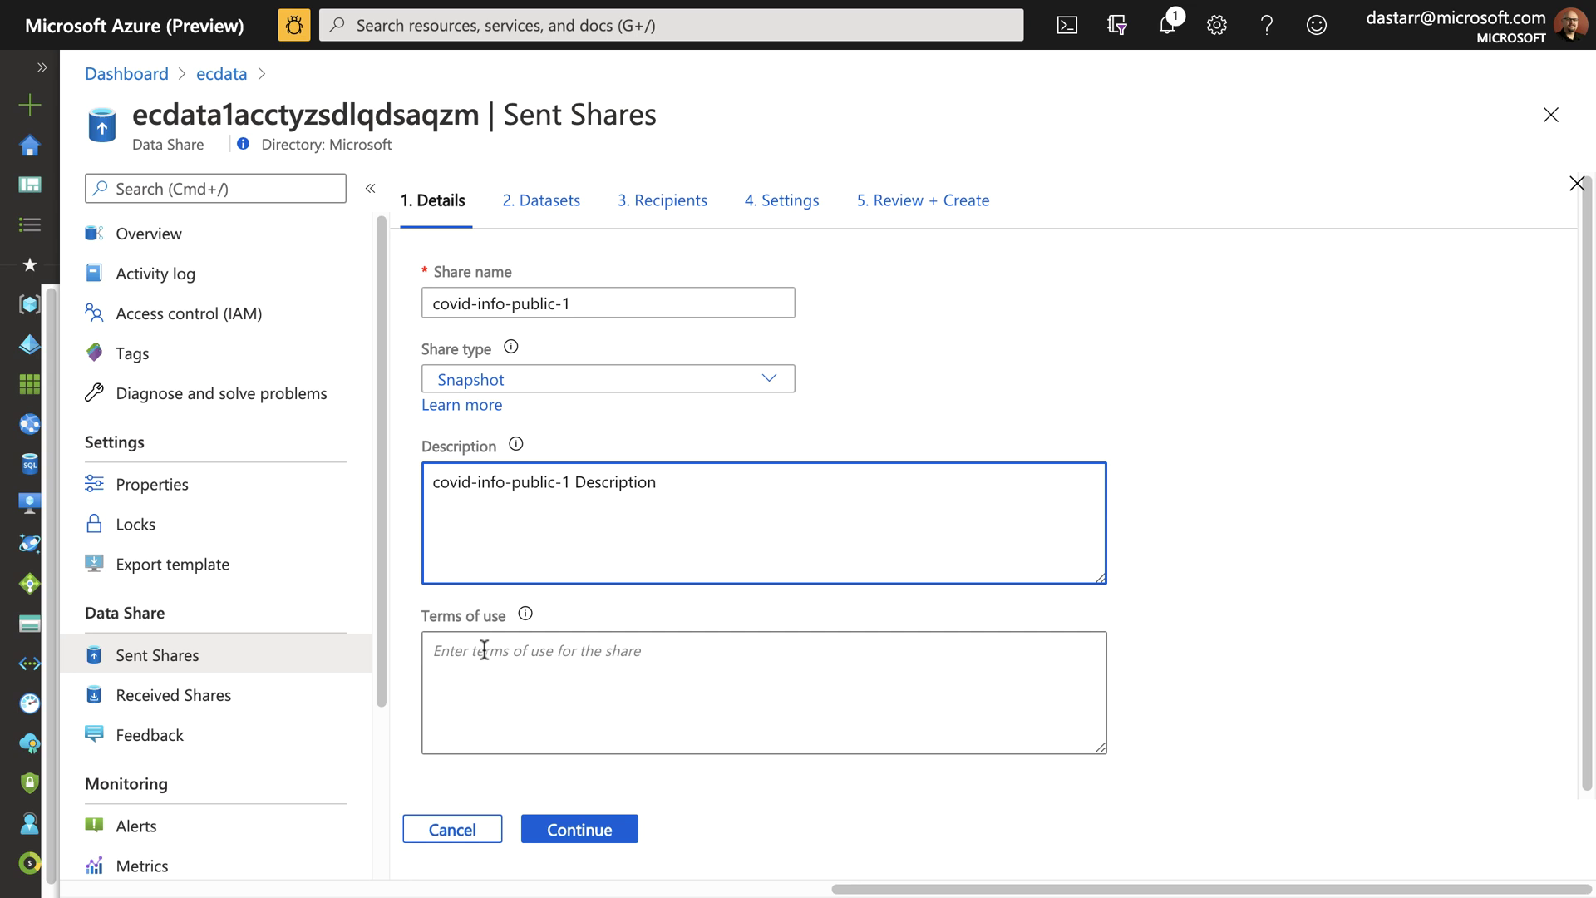
click(563, 831)
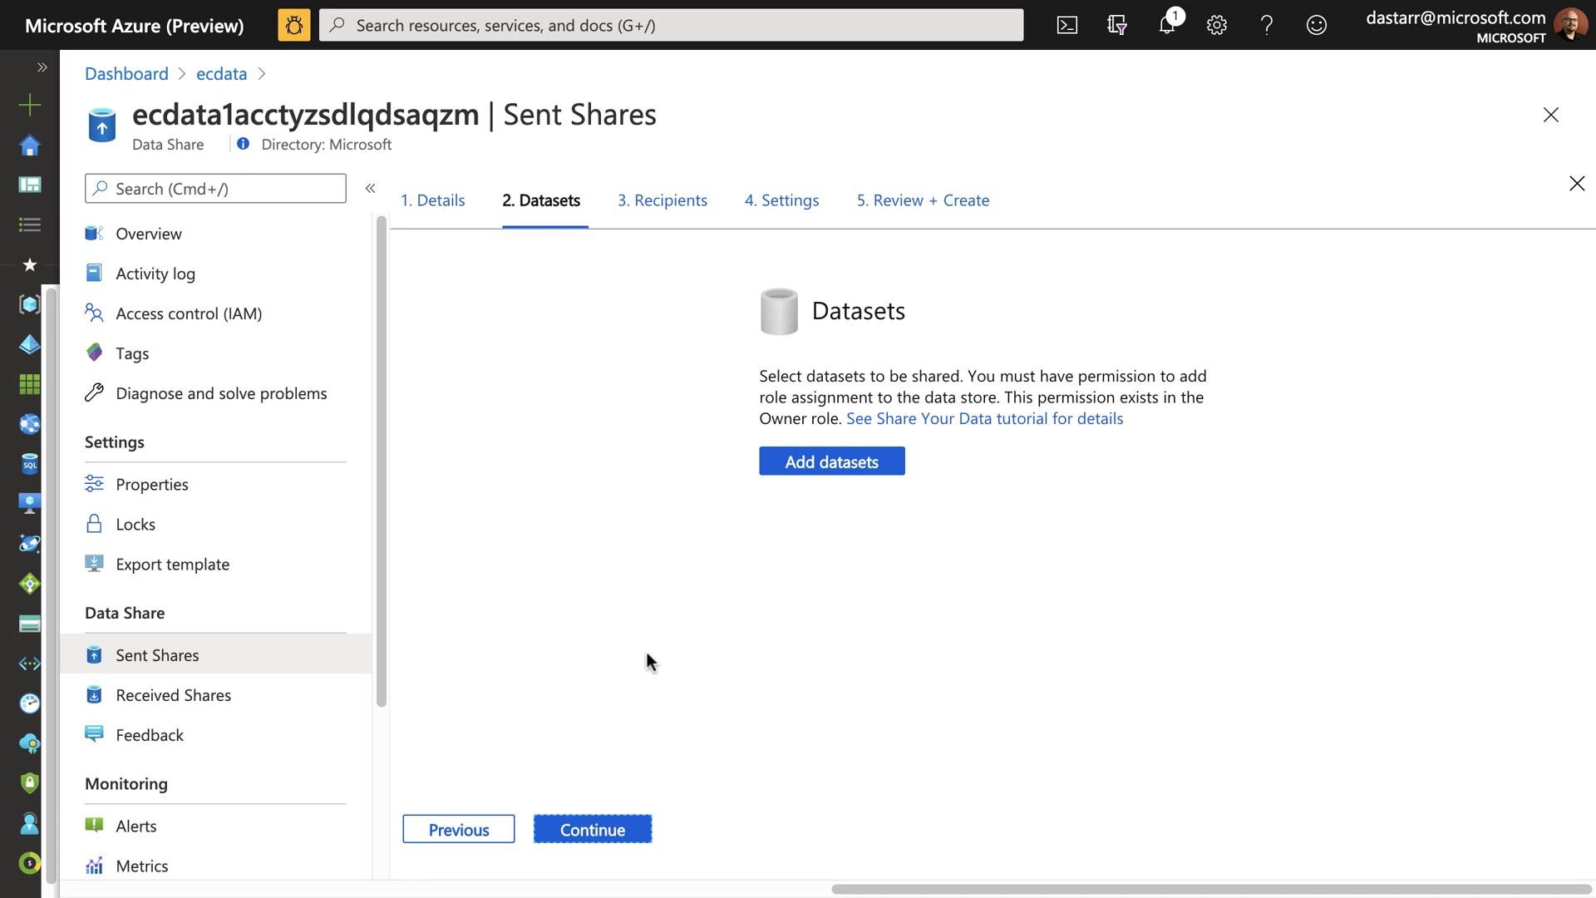
Step: Start adding datasets to the share with Azure Blob Storage as the dataset type
click(815, 463)
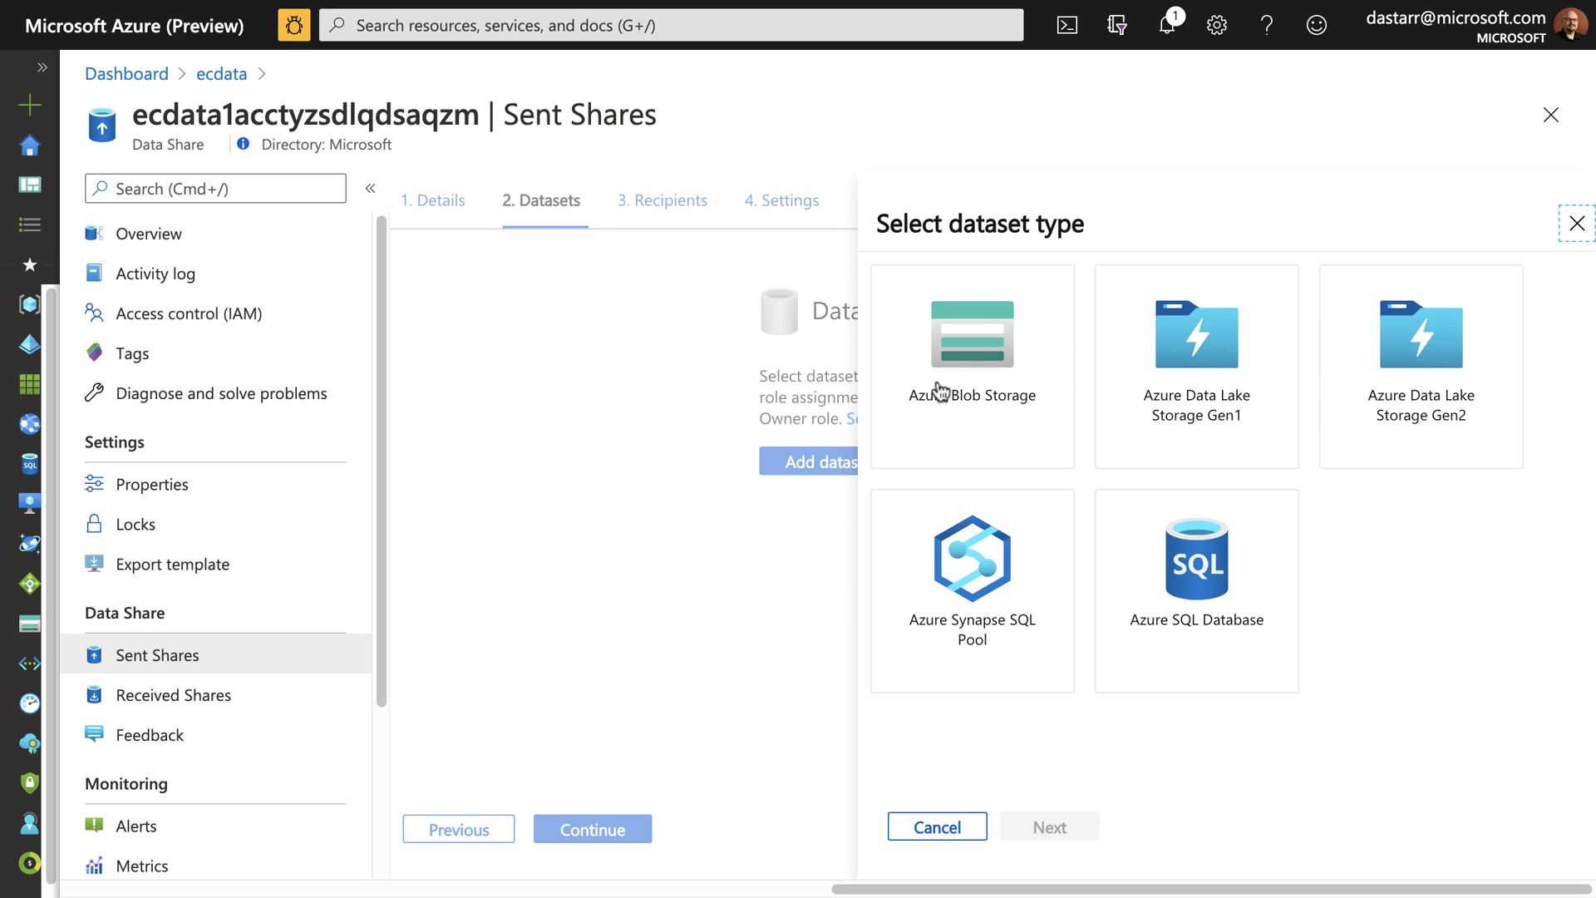
click(986, 356)
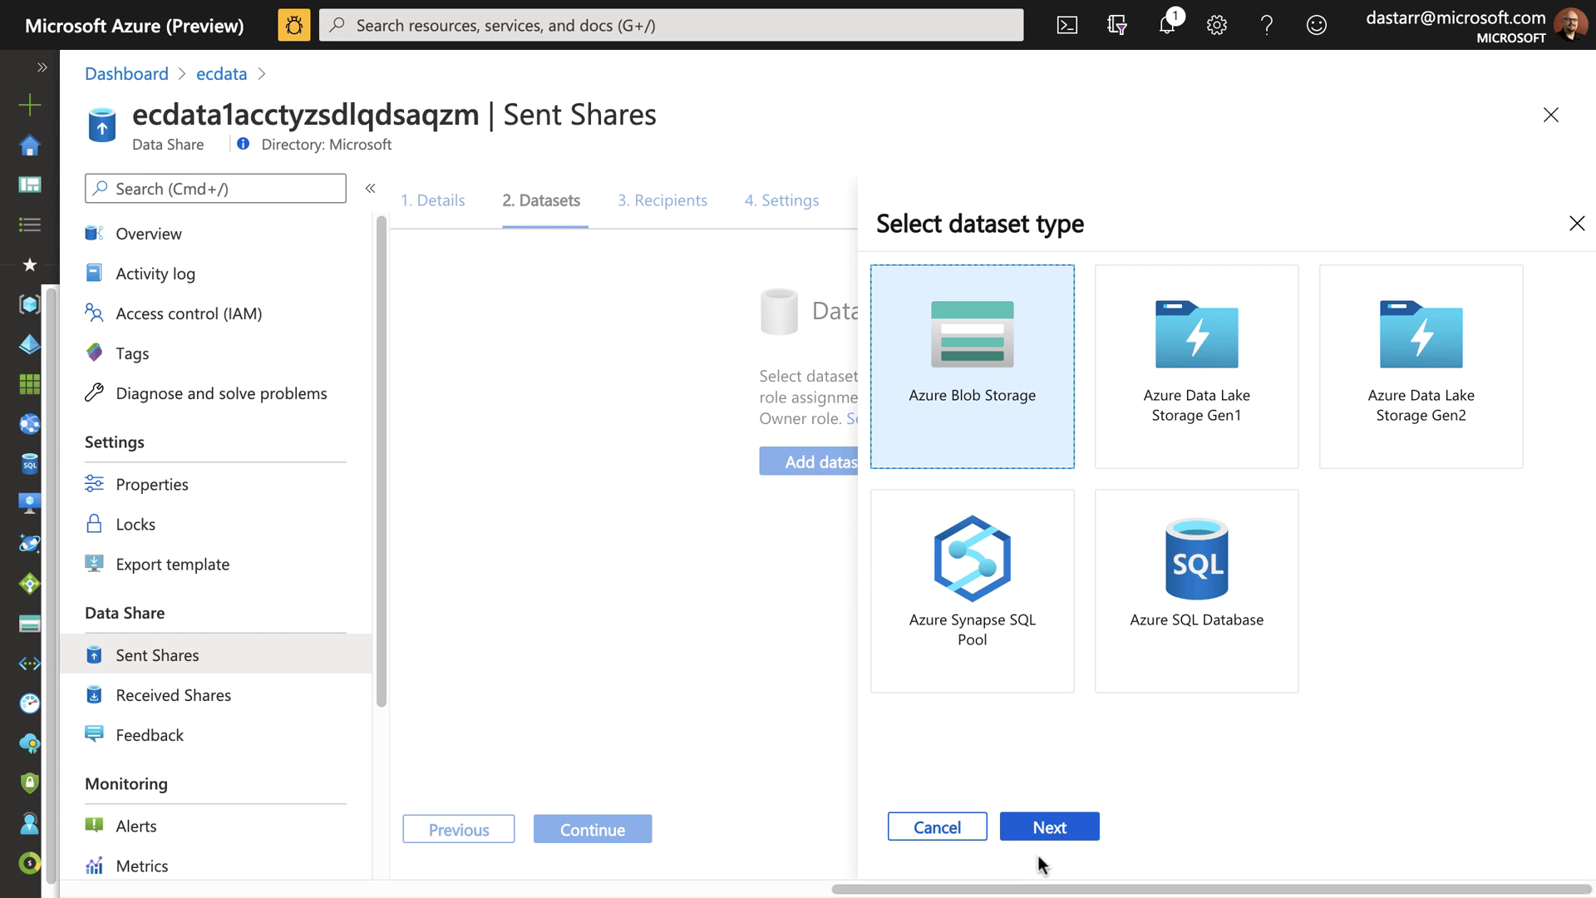
click(1049, 826)
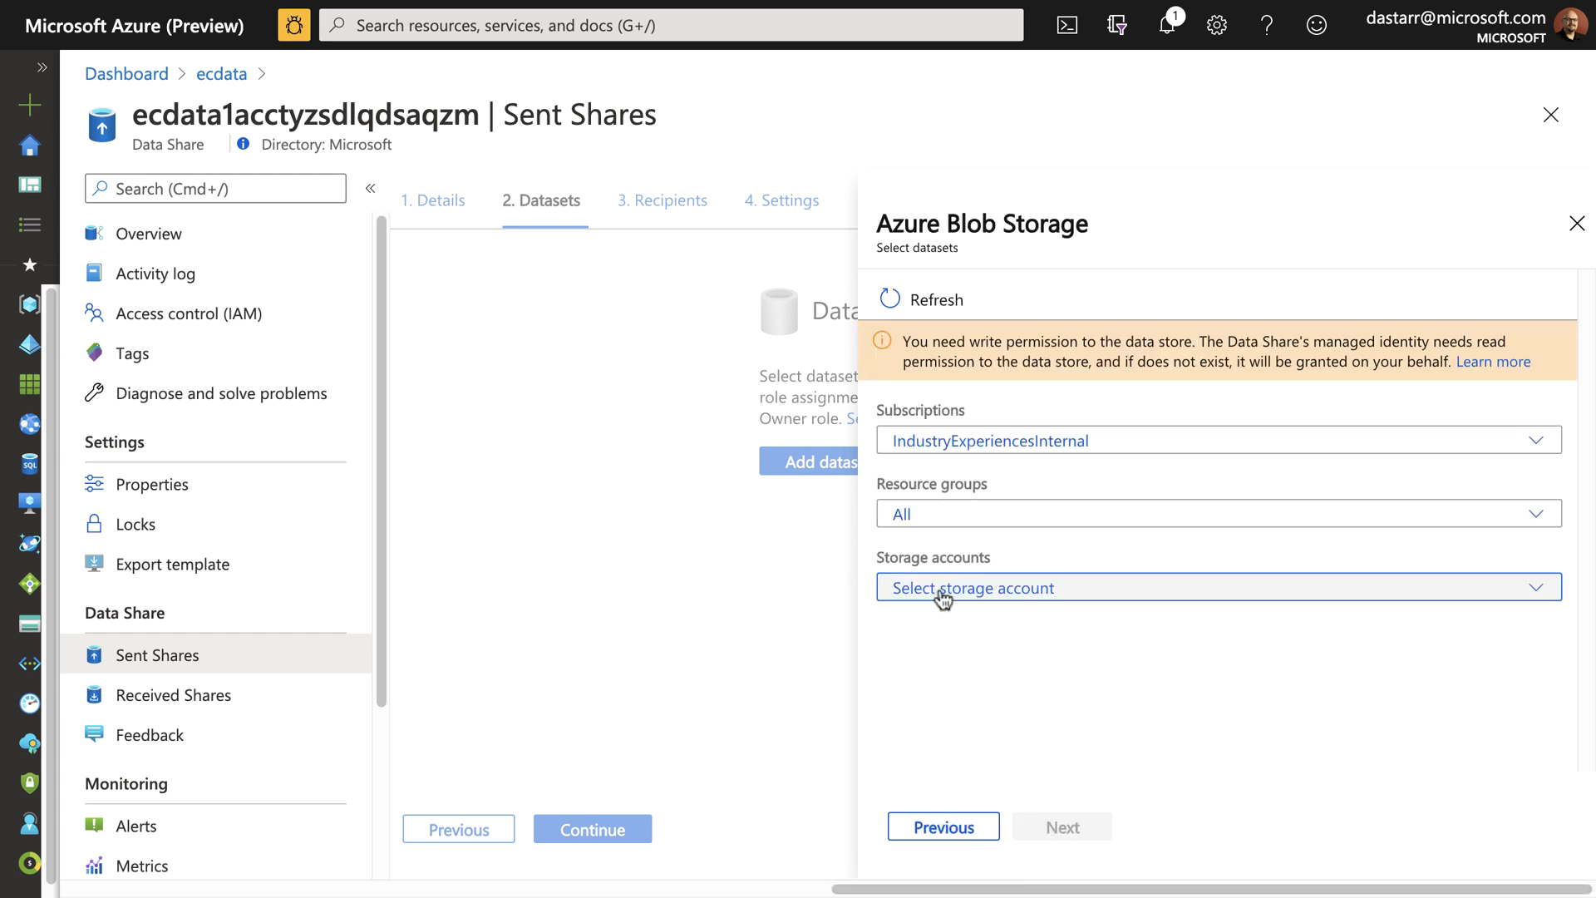
Step: Choose resource group ec-data-raw-east-rg and storage account echealthdata as the dataset source, and proceed to its containers
click(955, 529)
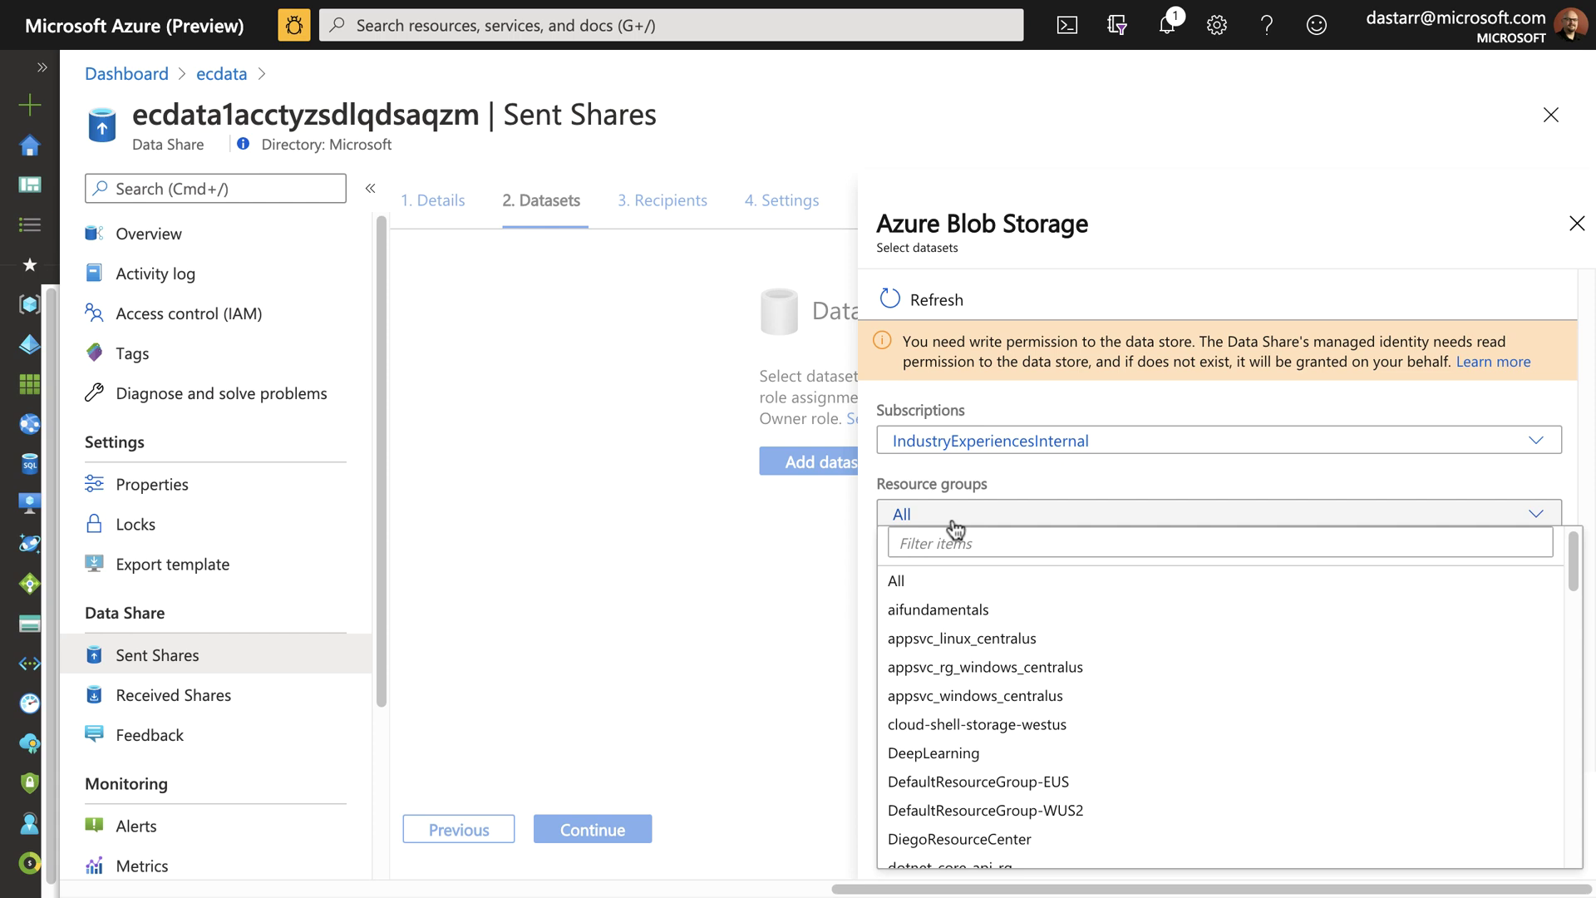
click(950, 543)
text(raw)
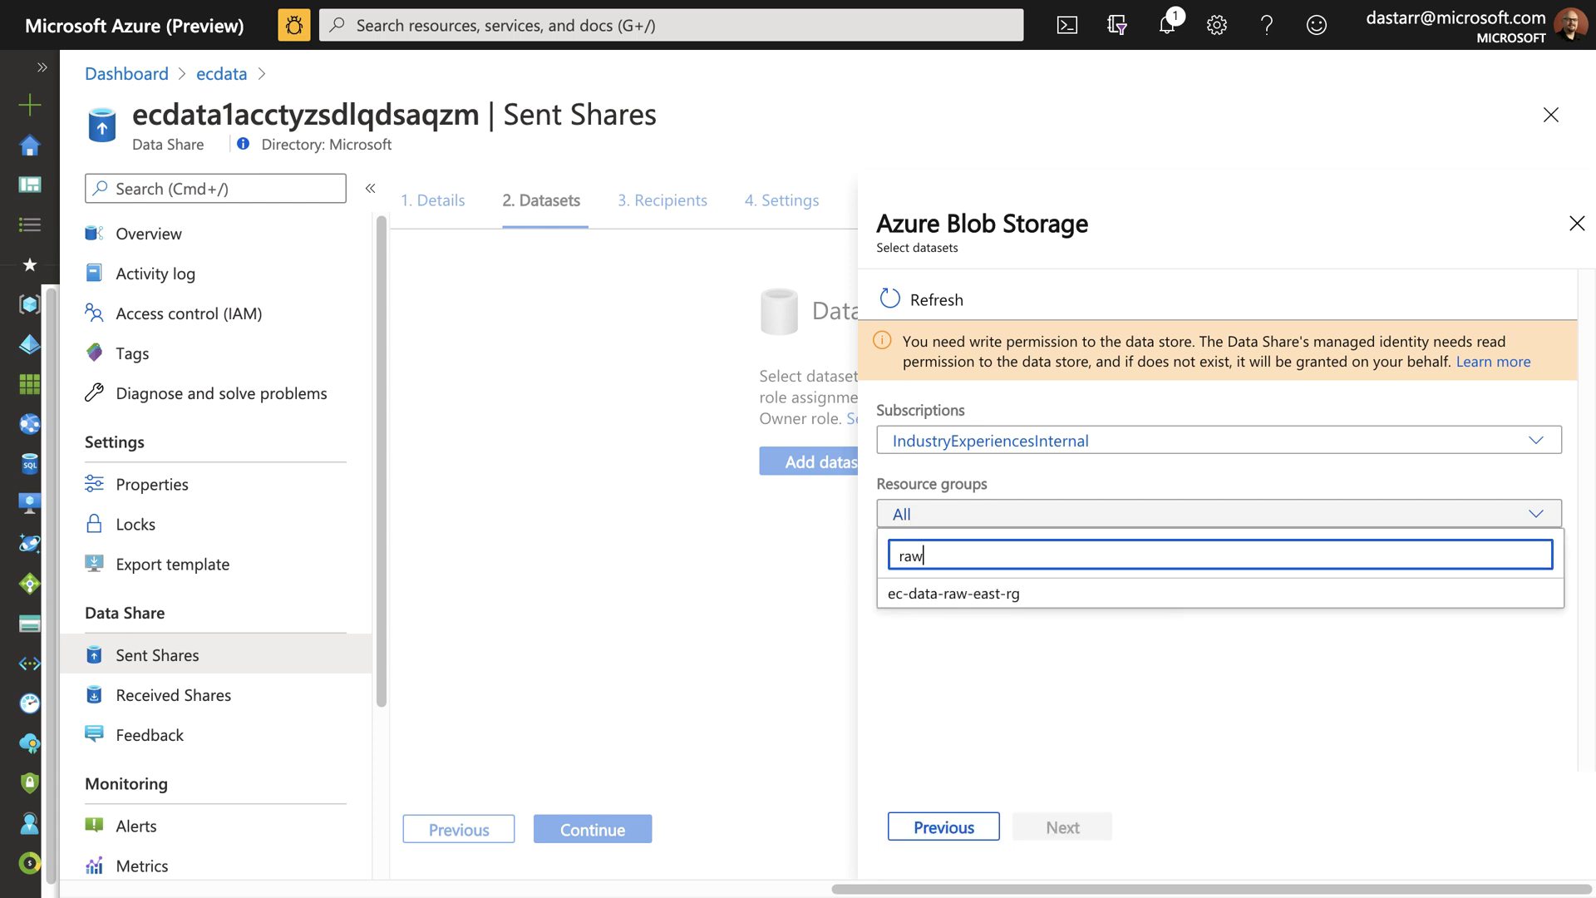
click(1035, 596)
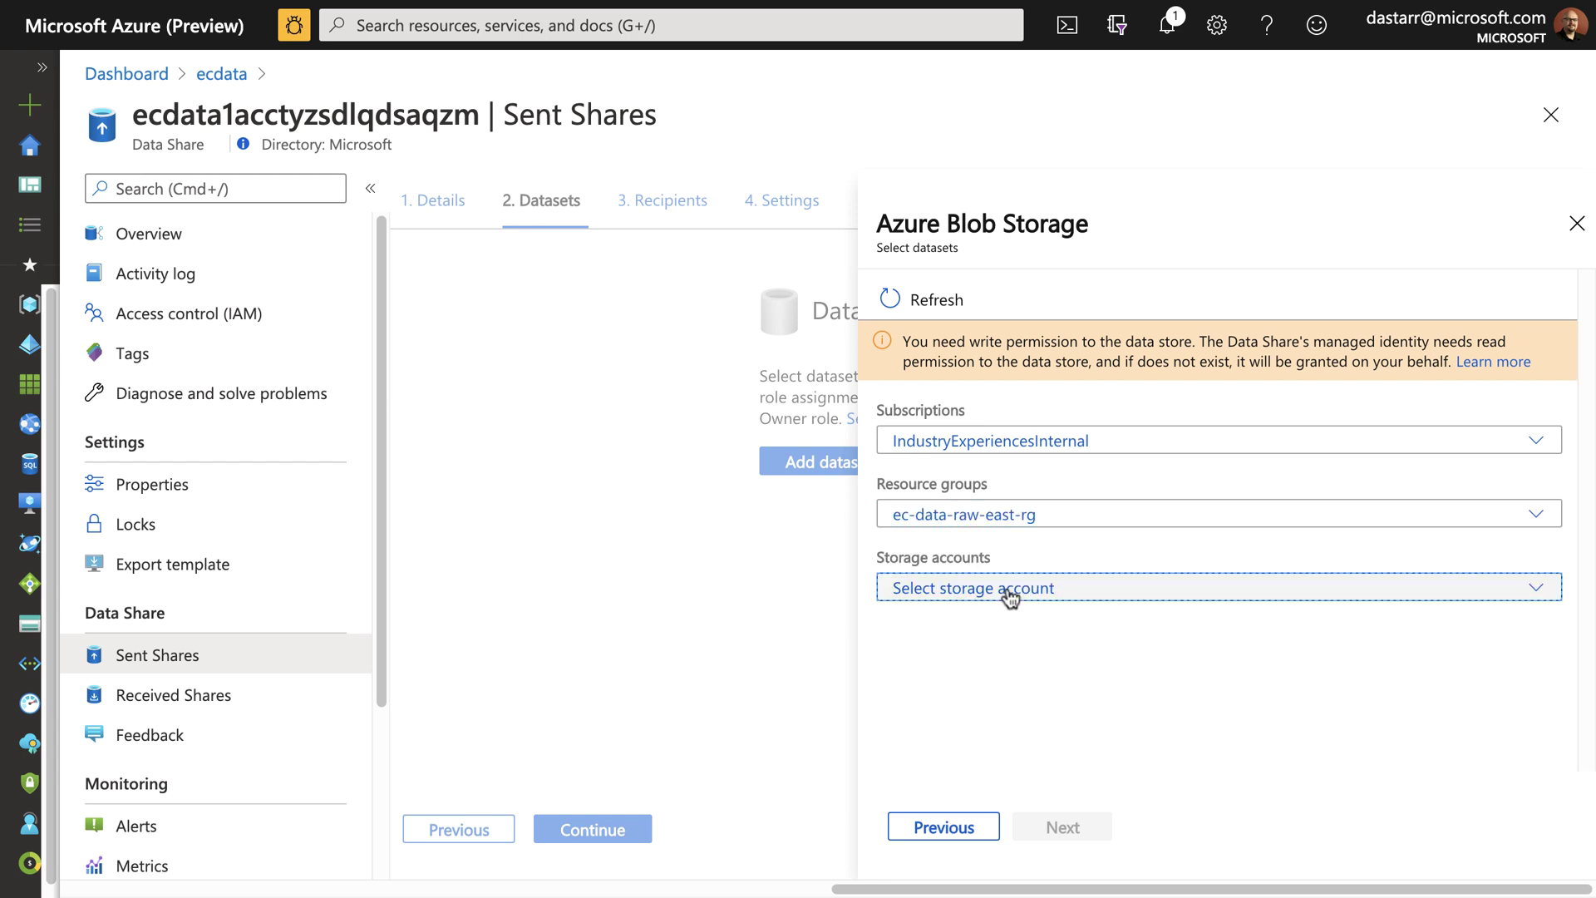
click(1008, 597)
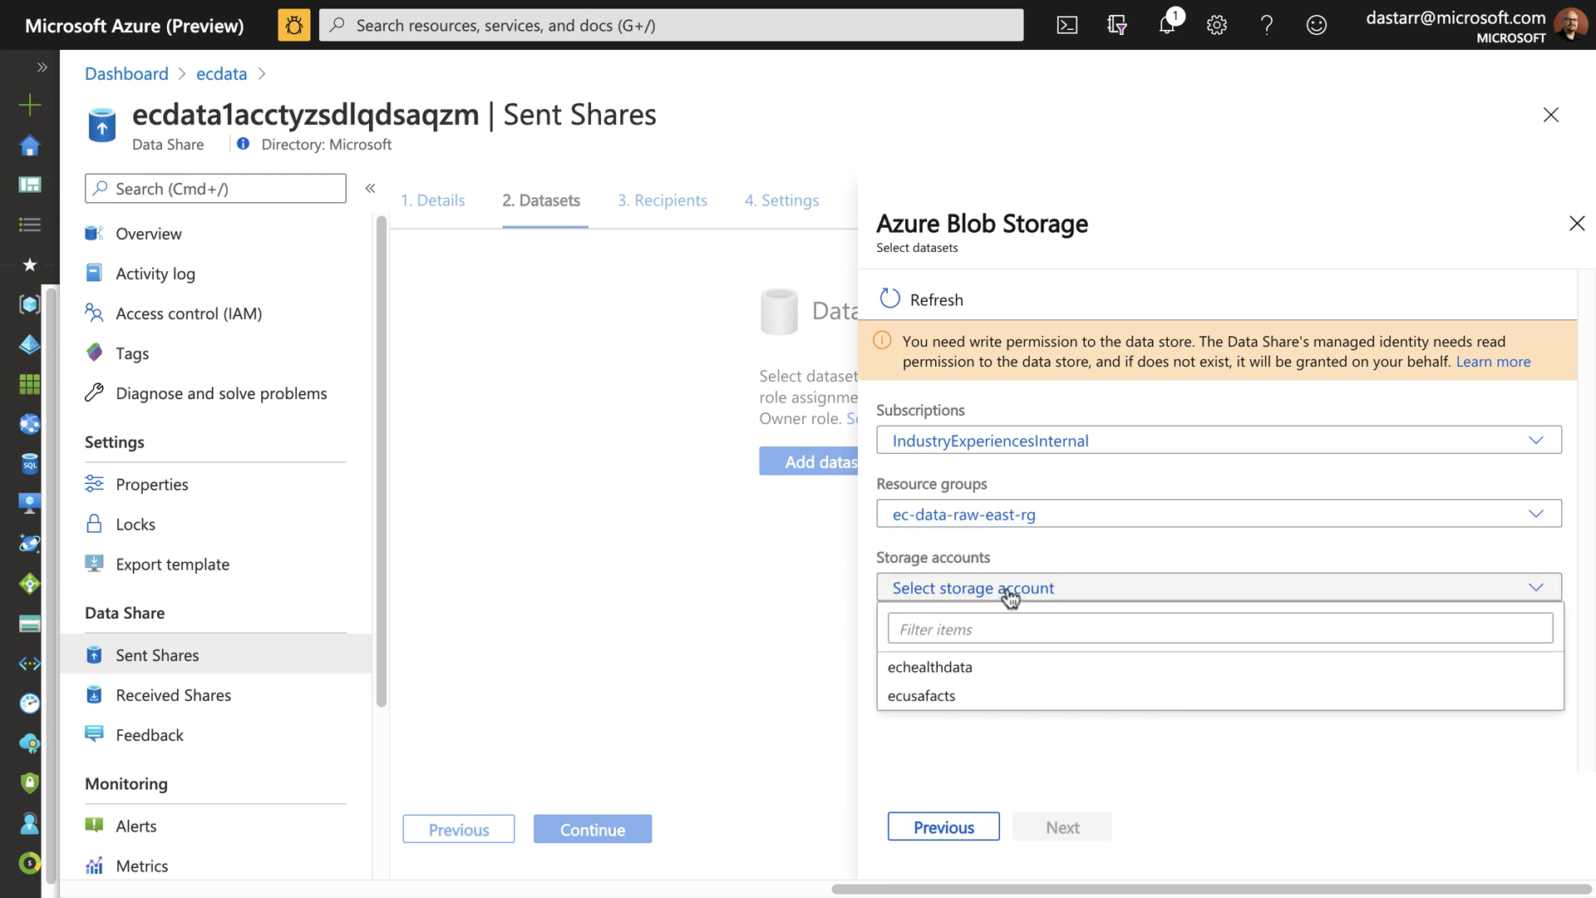
click(988, 678)
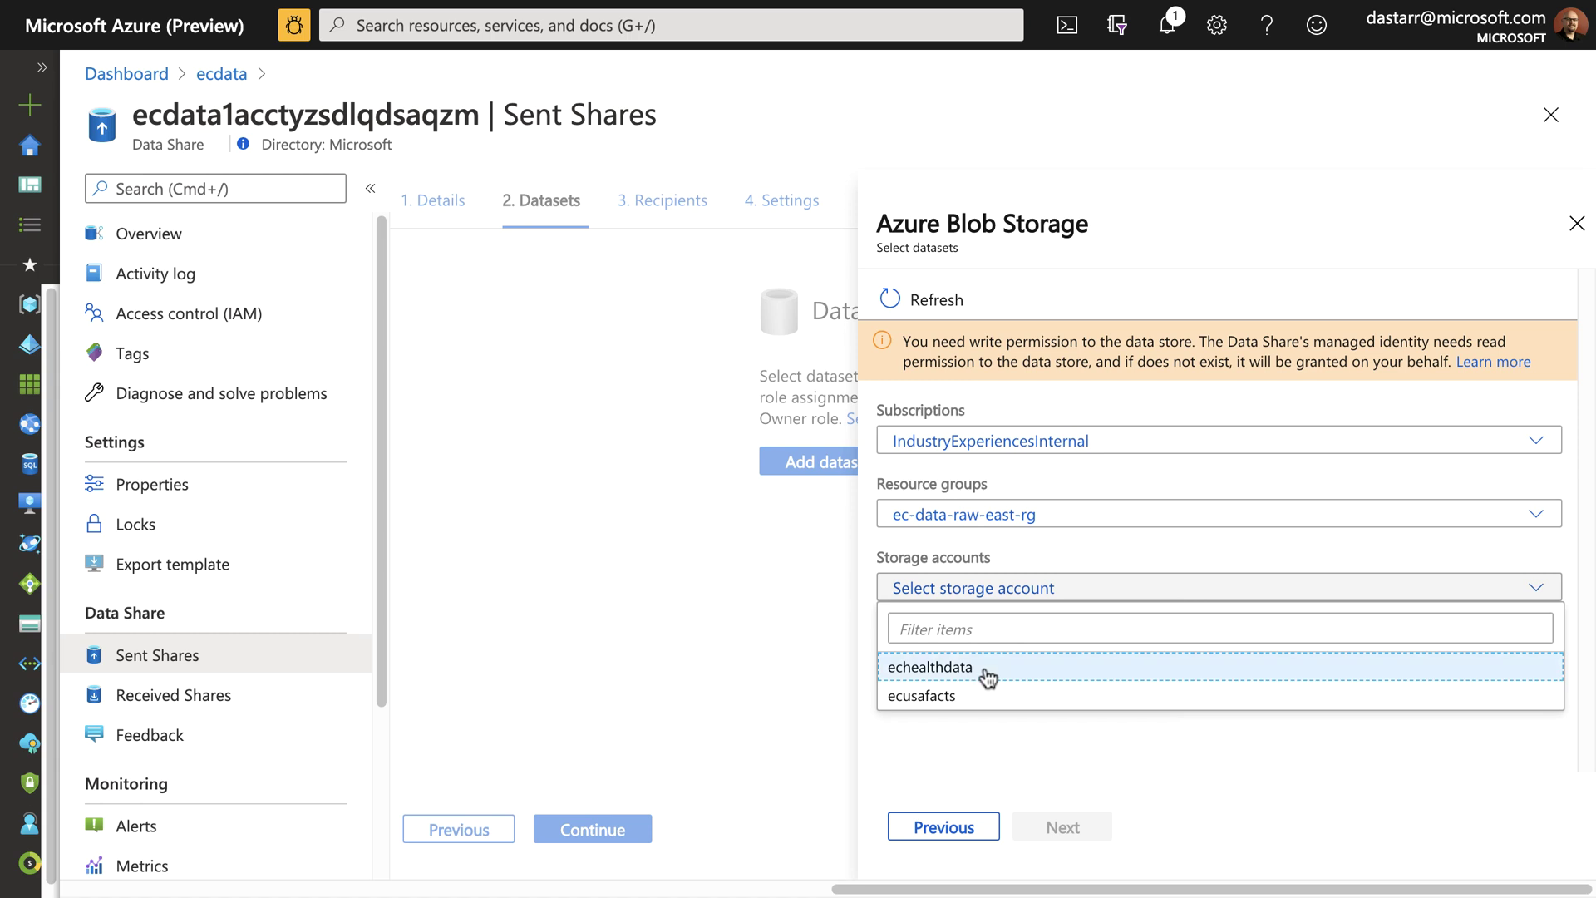
click(987, 677)
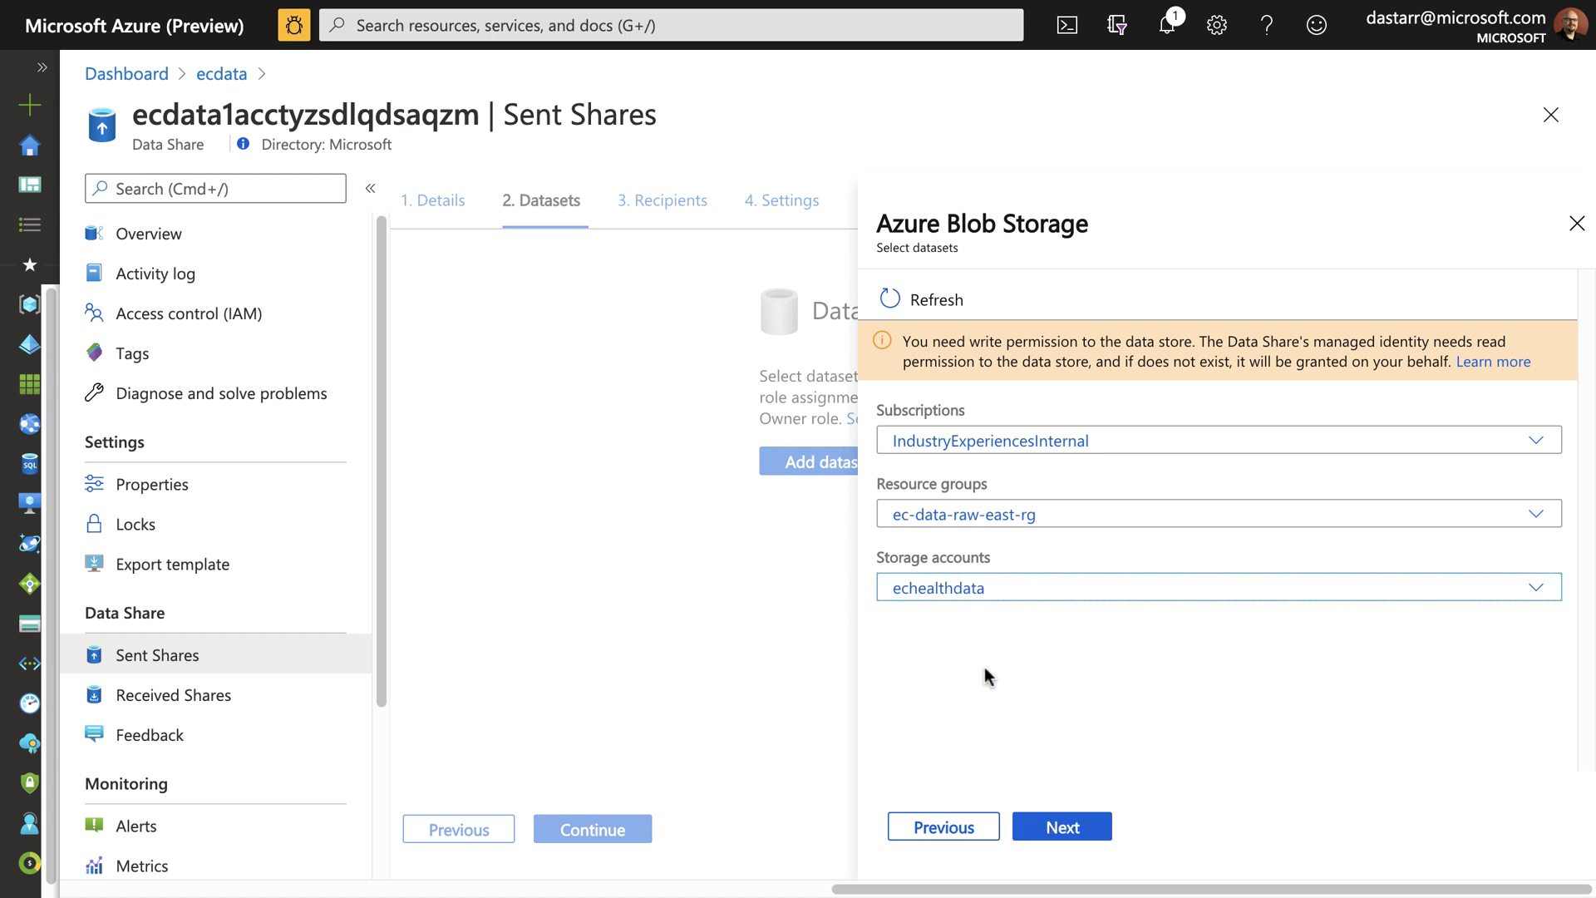
click(1060, 827)
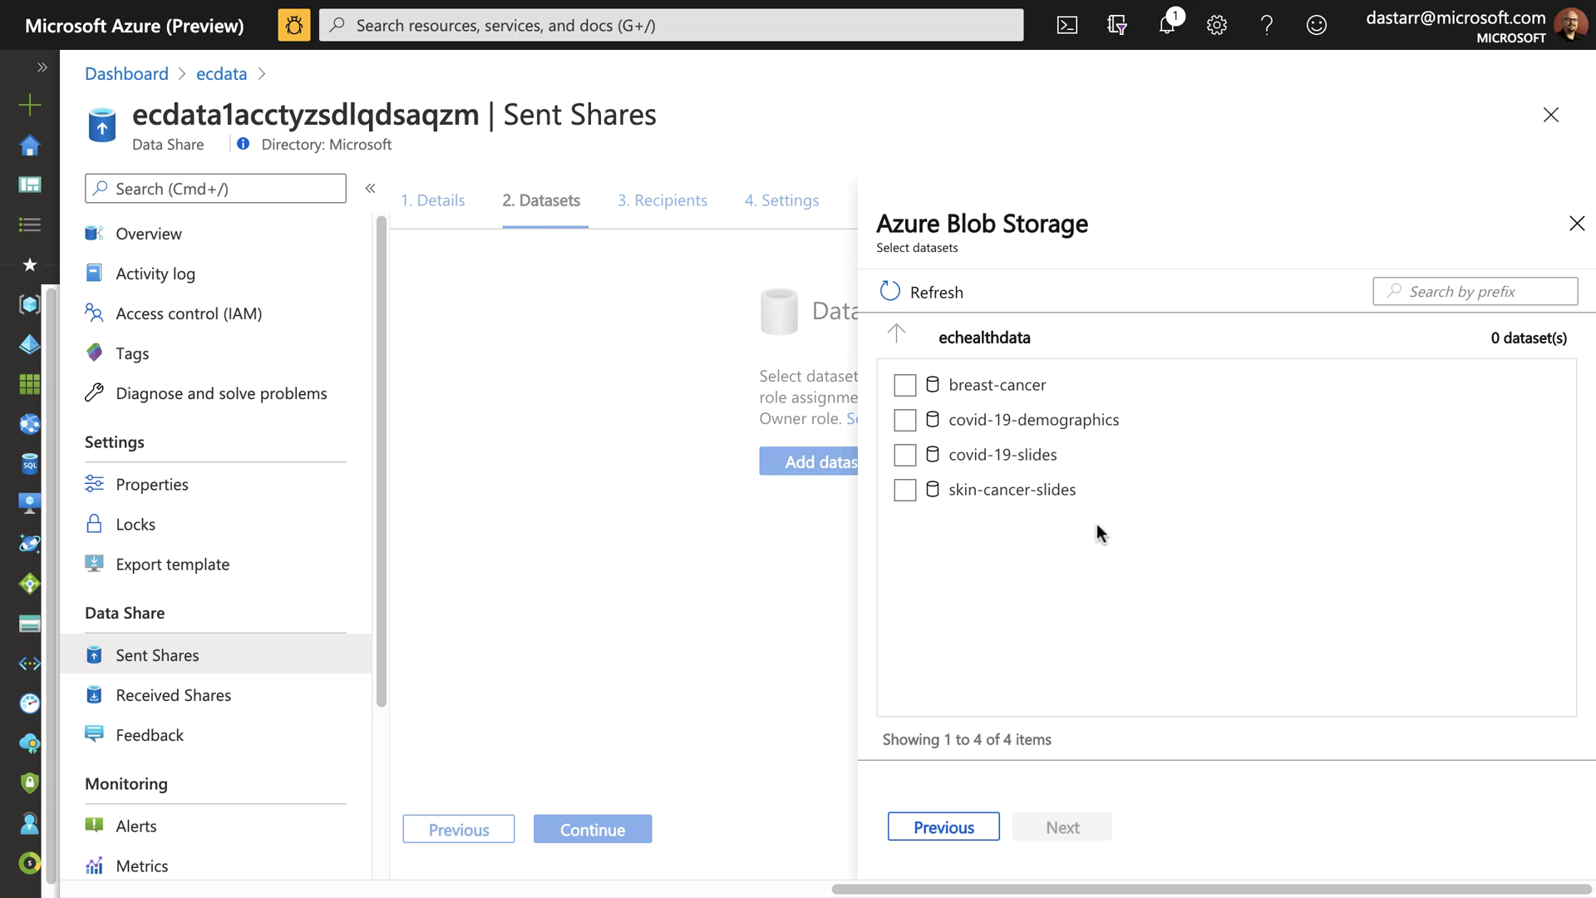
Step: Select the covid-19-slides container in echealthdata for sharing
click(907, 459)
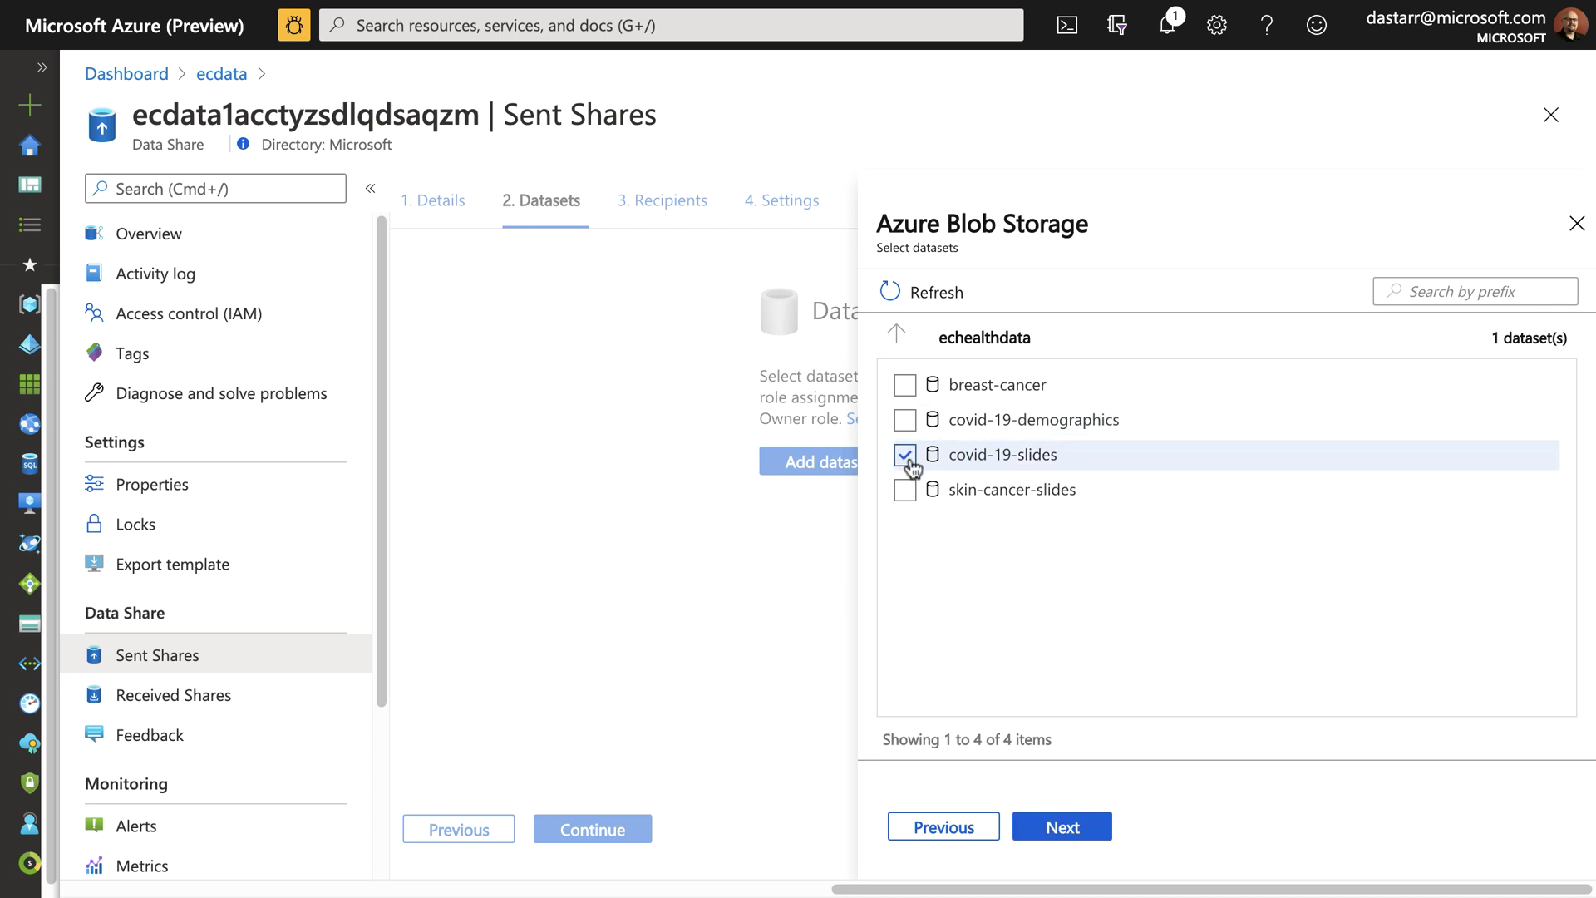
click(984, 421)
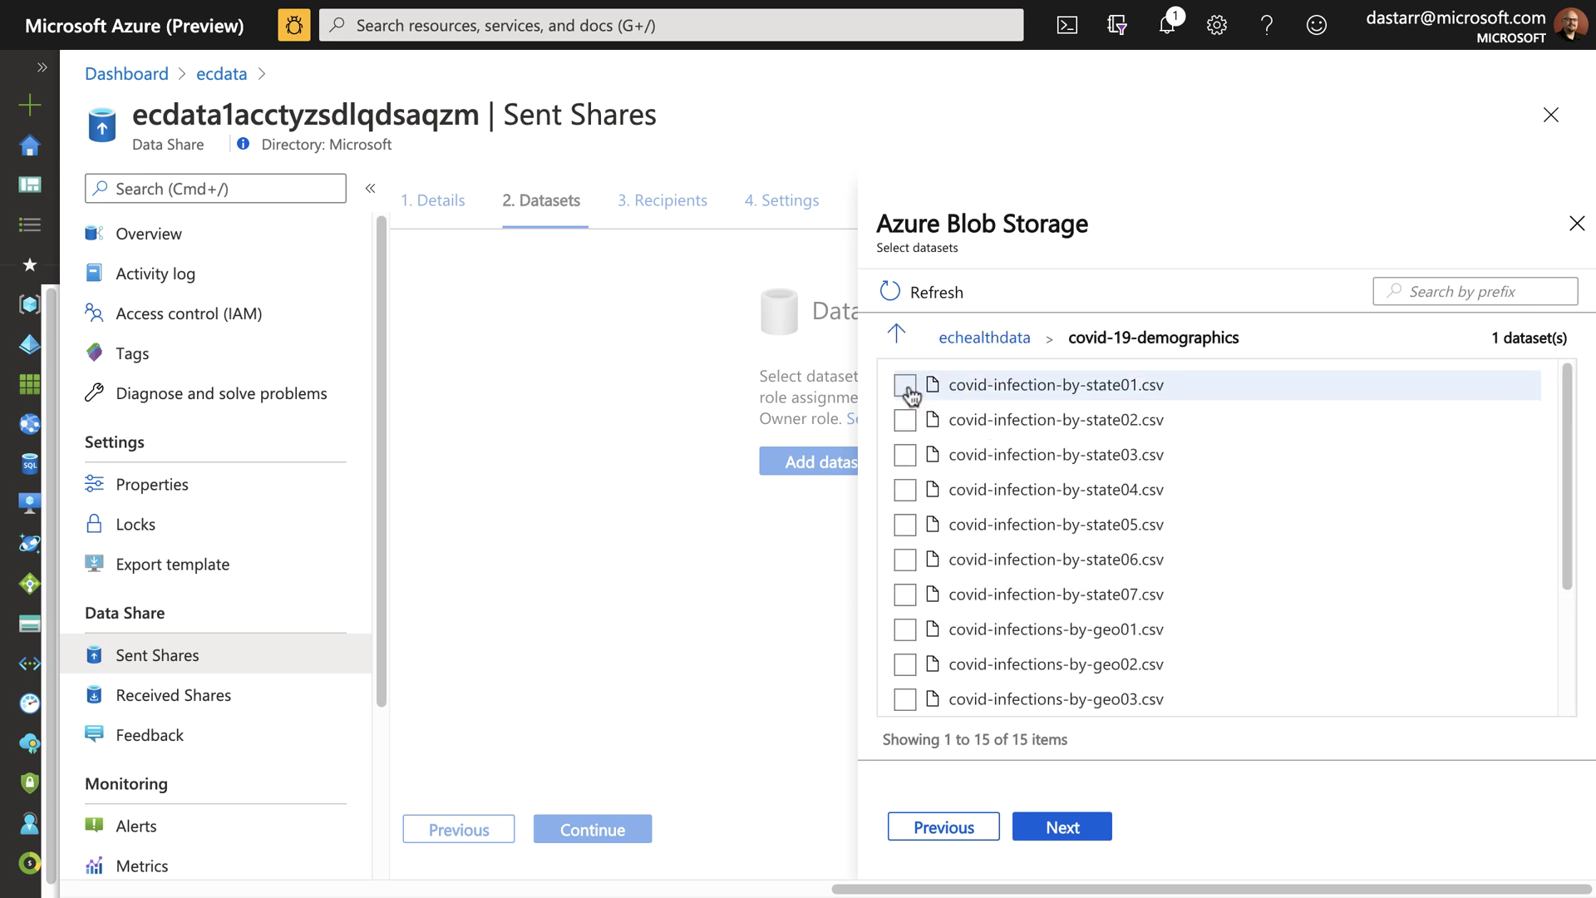
click(905, 388)
click(906, 420)
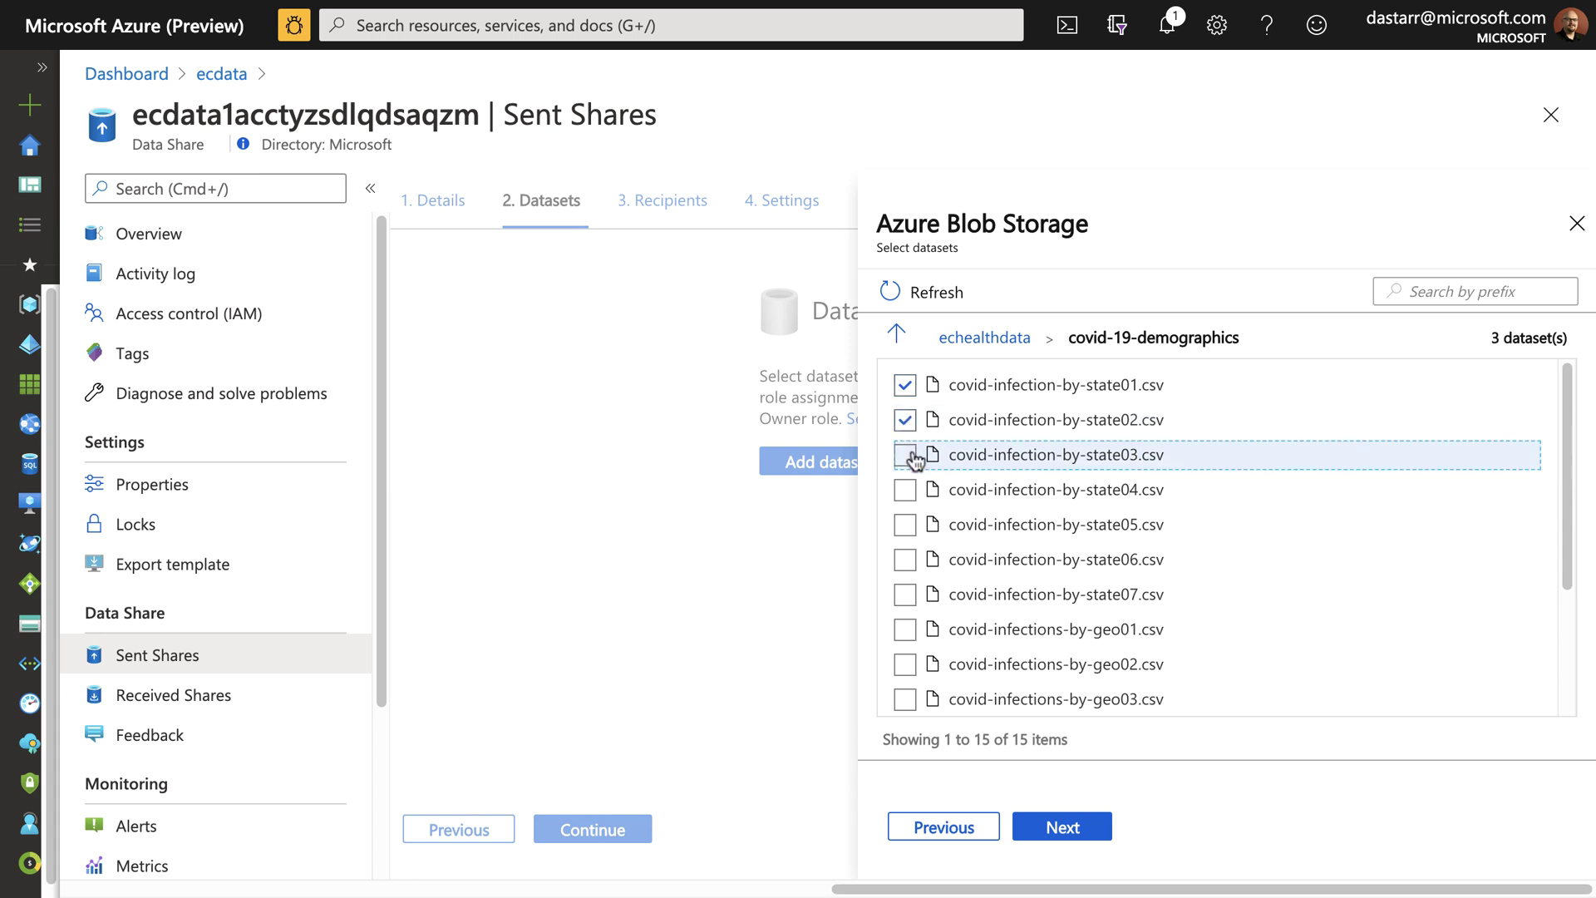
click(906, 455)
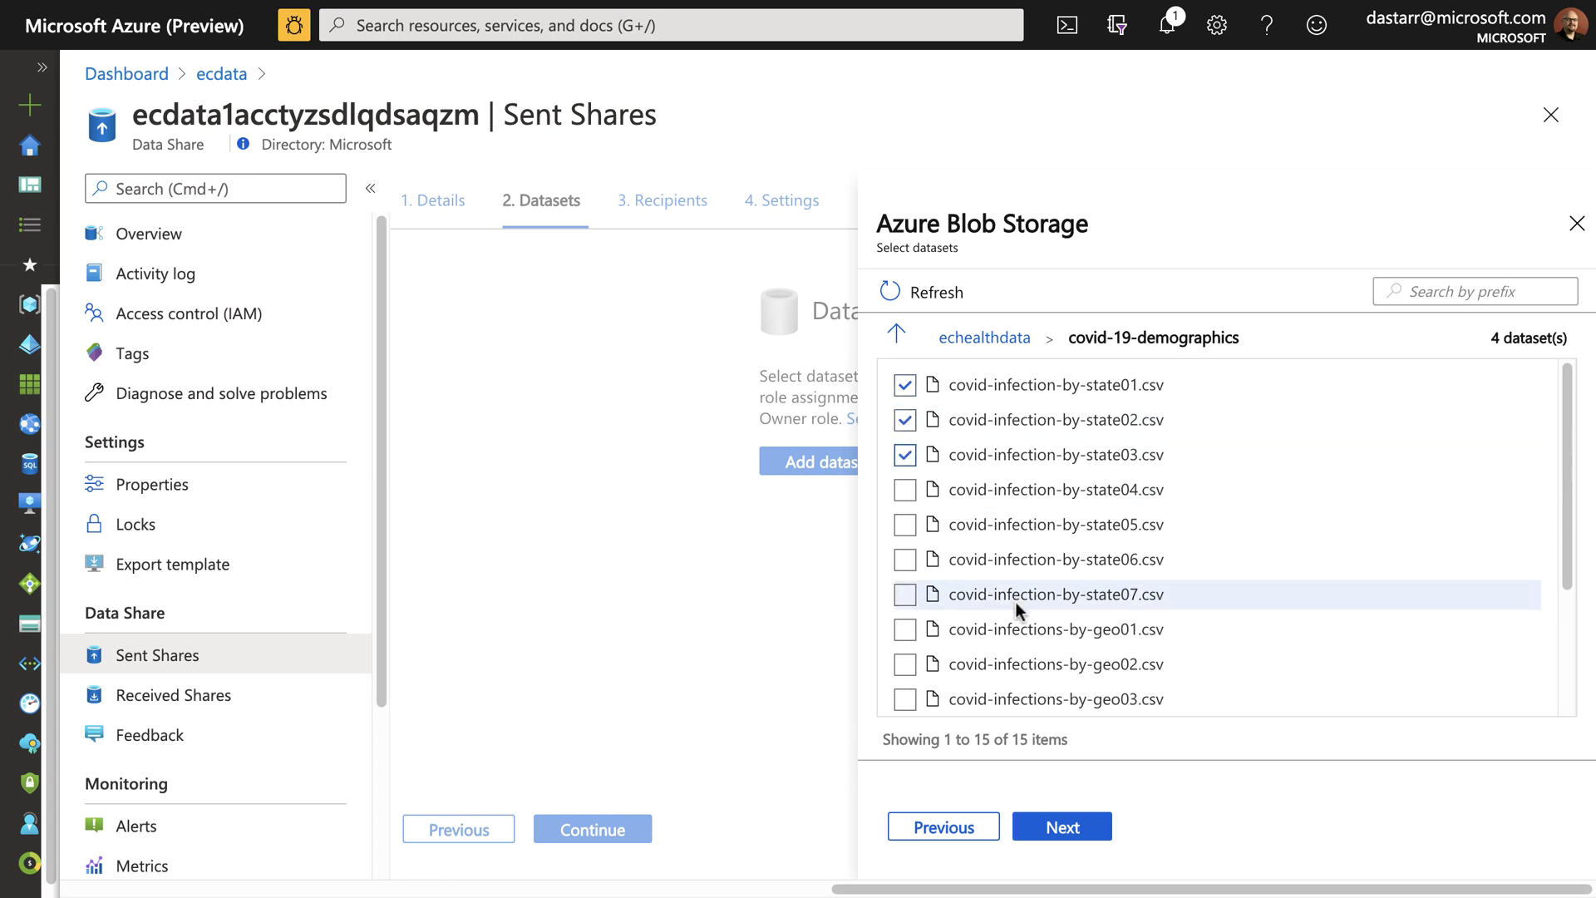
click(908, 458)
click(906, 455)
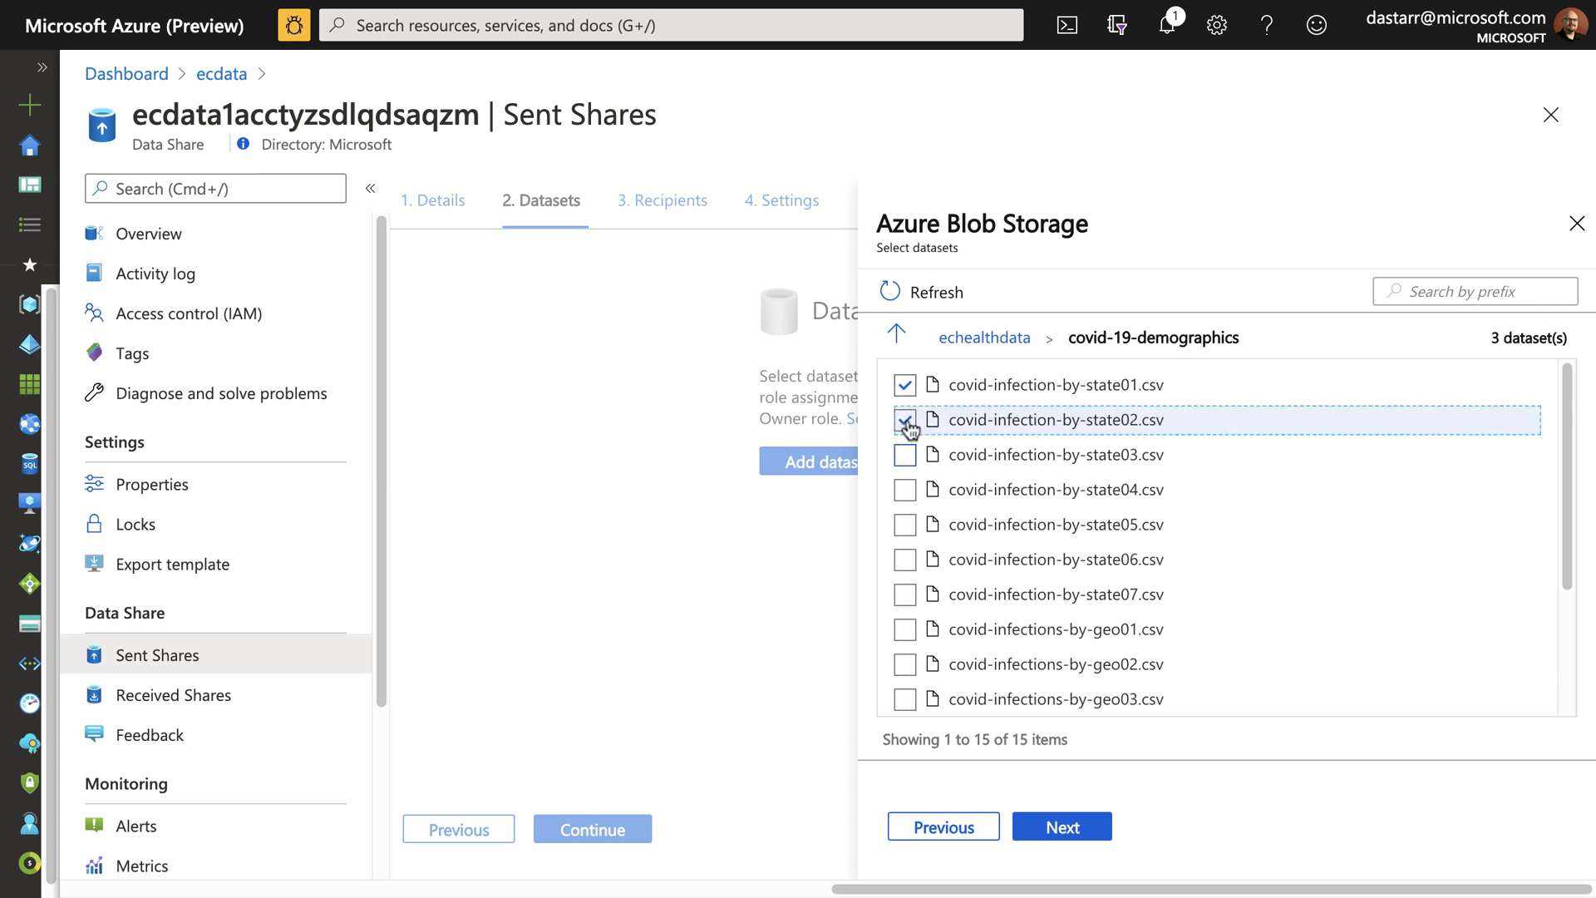
click(906, 421)
click(905, 385)
click(898, 333)
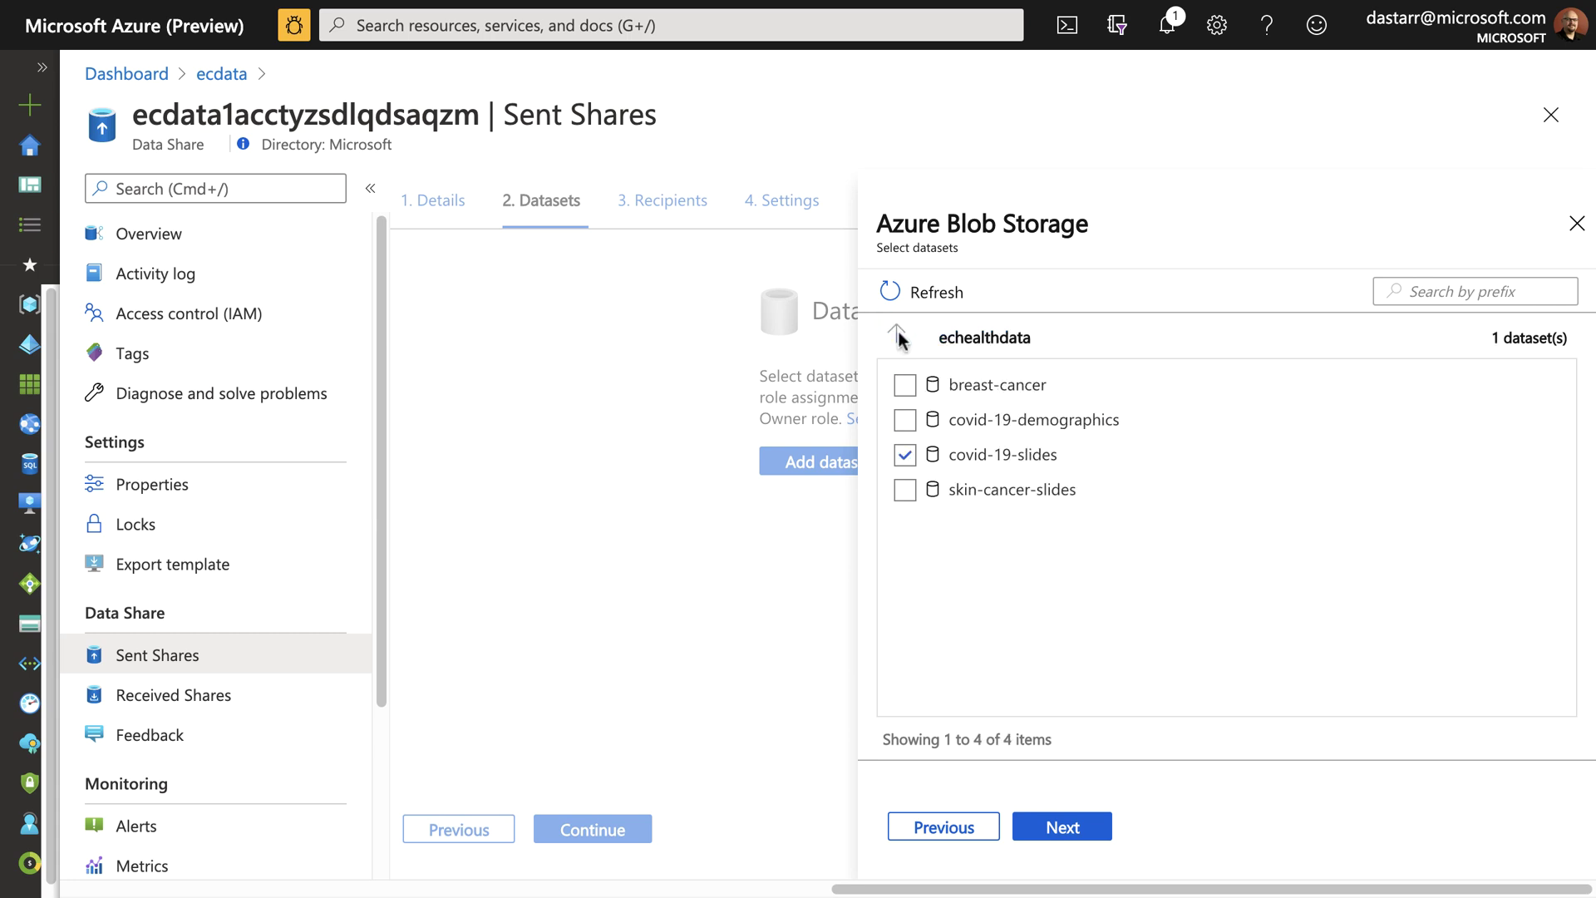
Step: Include the whole covid-19-demographics container and add the selected datasets to the share under their default names
click(905, 420)
click(1061, 828)
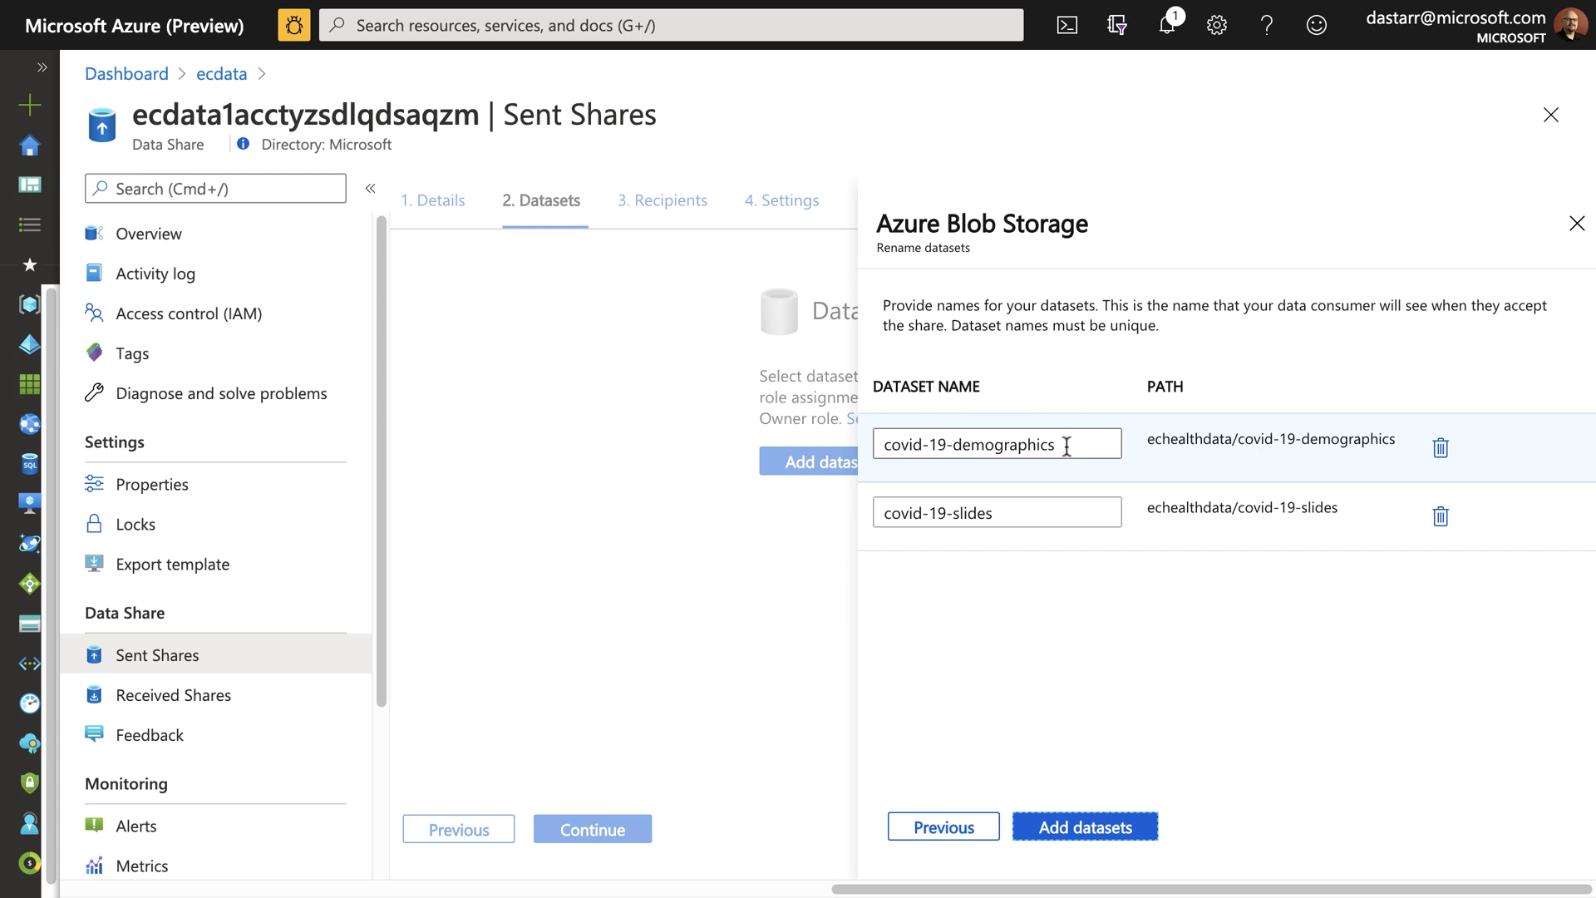
click(1080, 828)
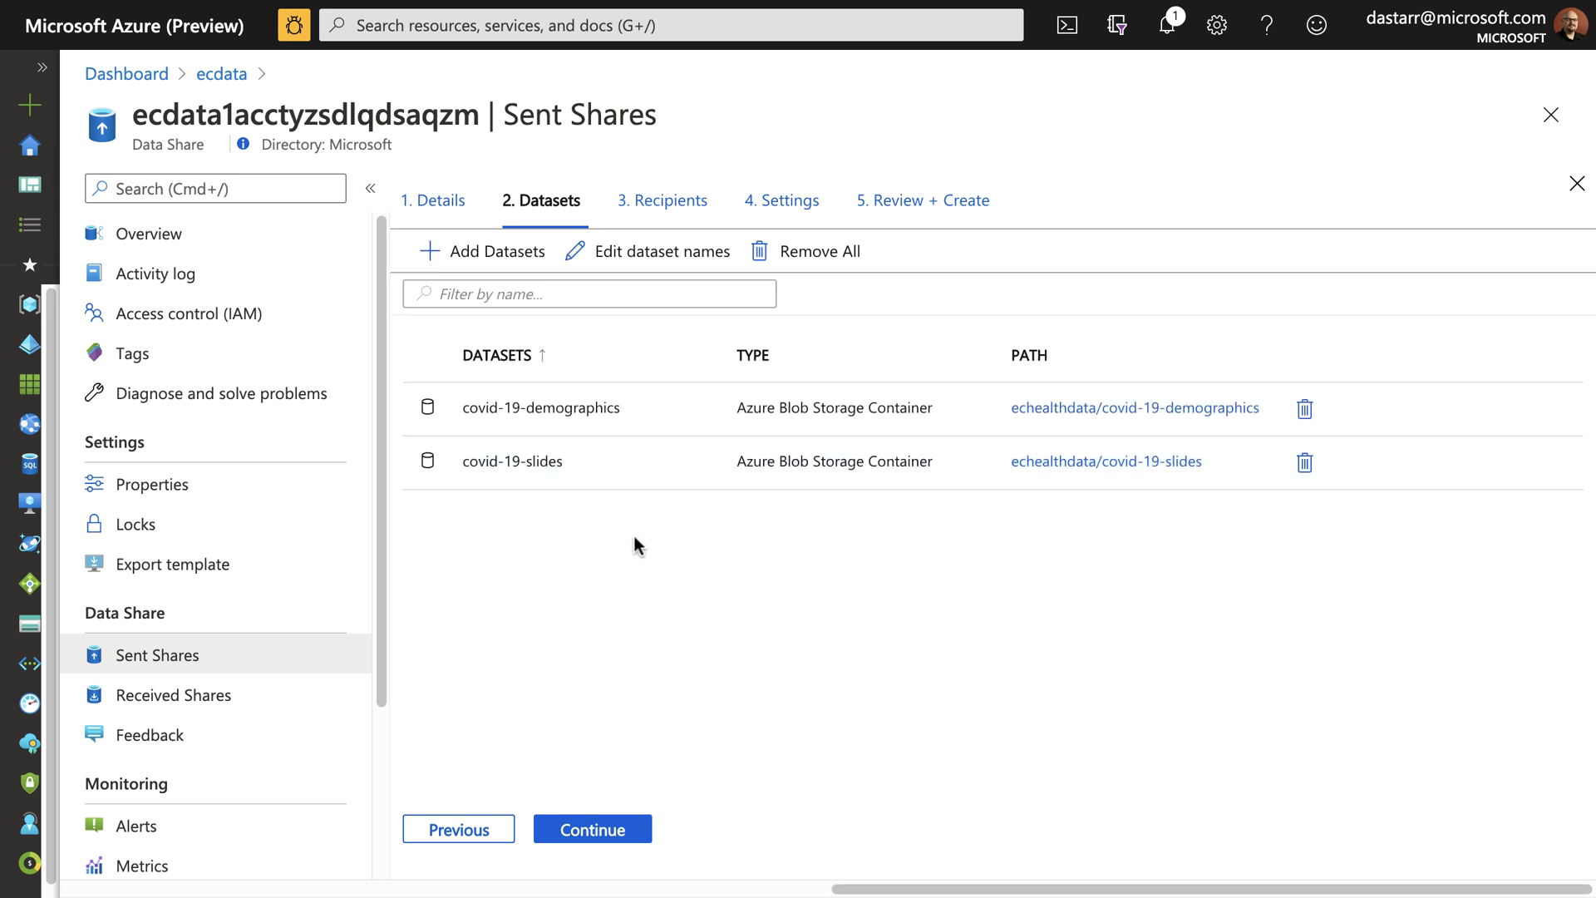
Step: Start adding further datasets to the share, again with Azure Blob Storage as the dataset type
click(501, 262)
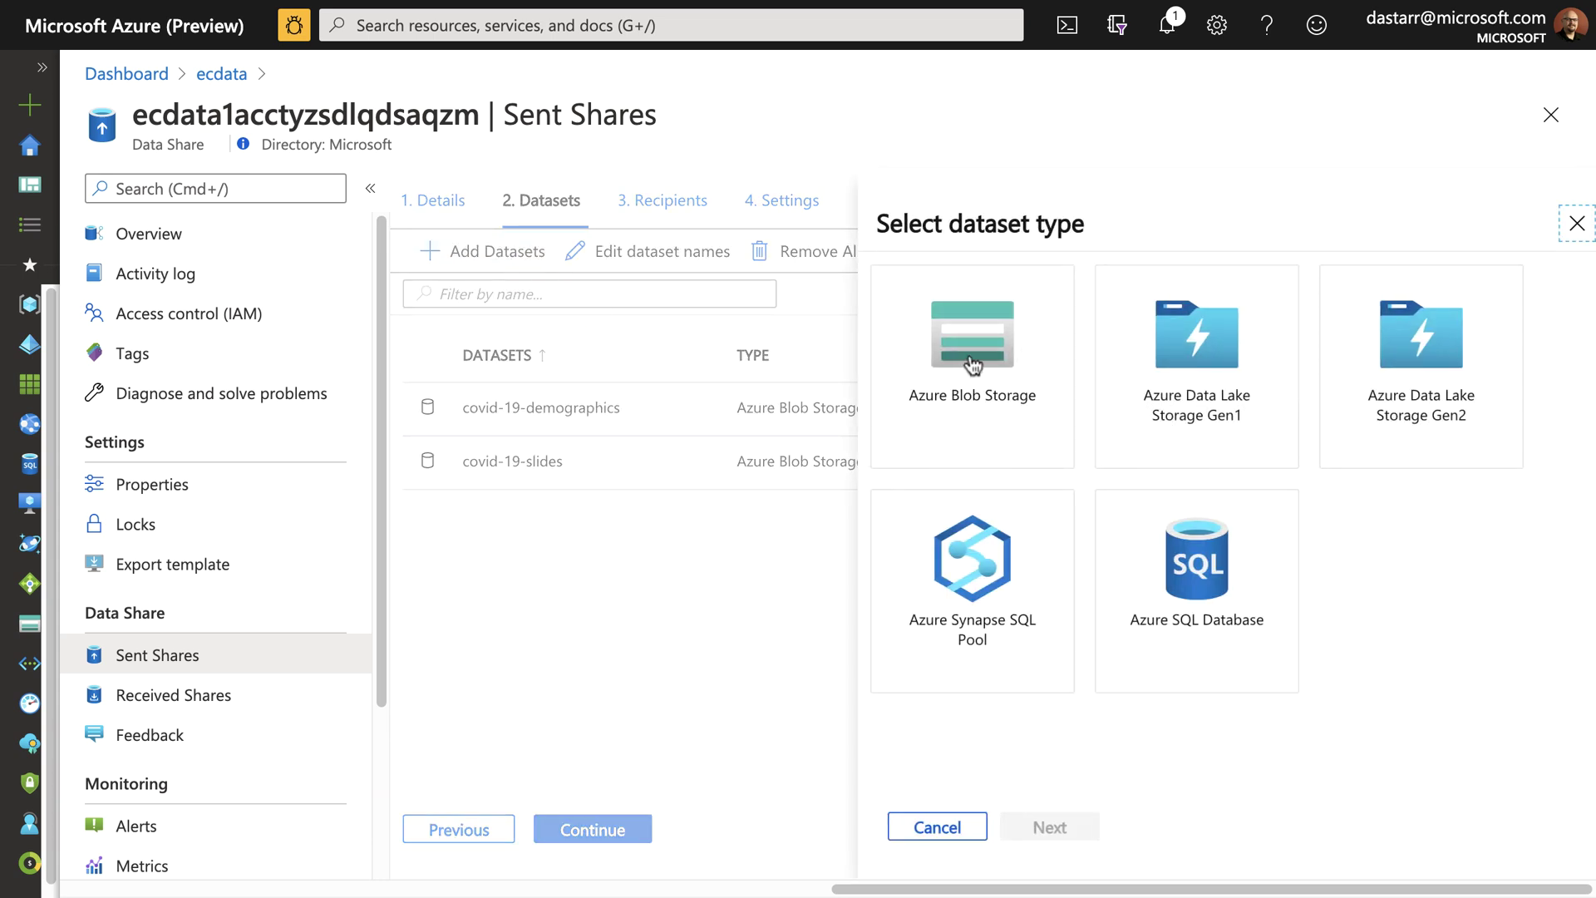
click(970, 360)
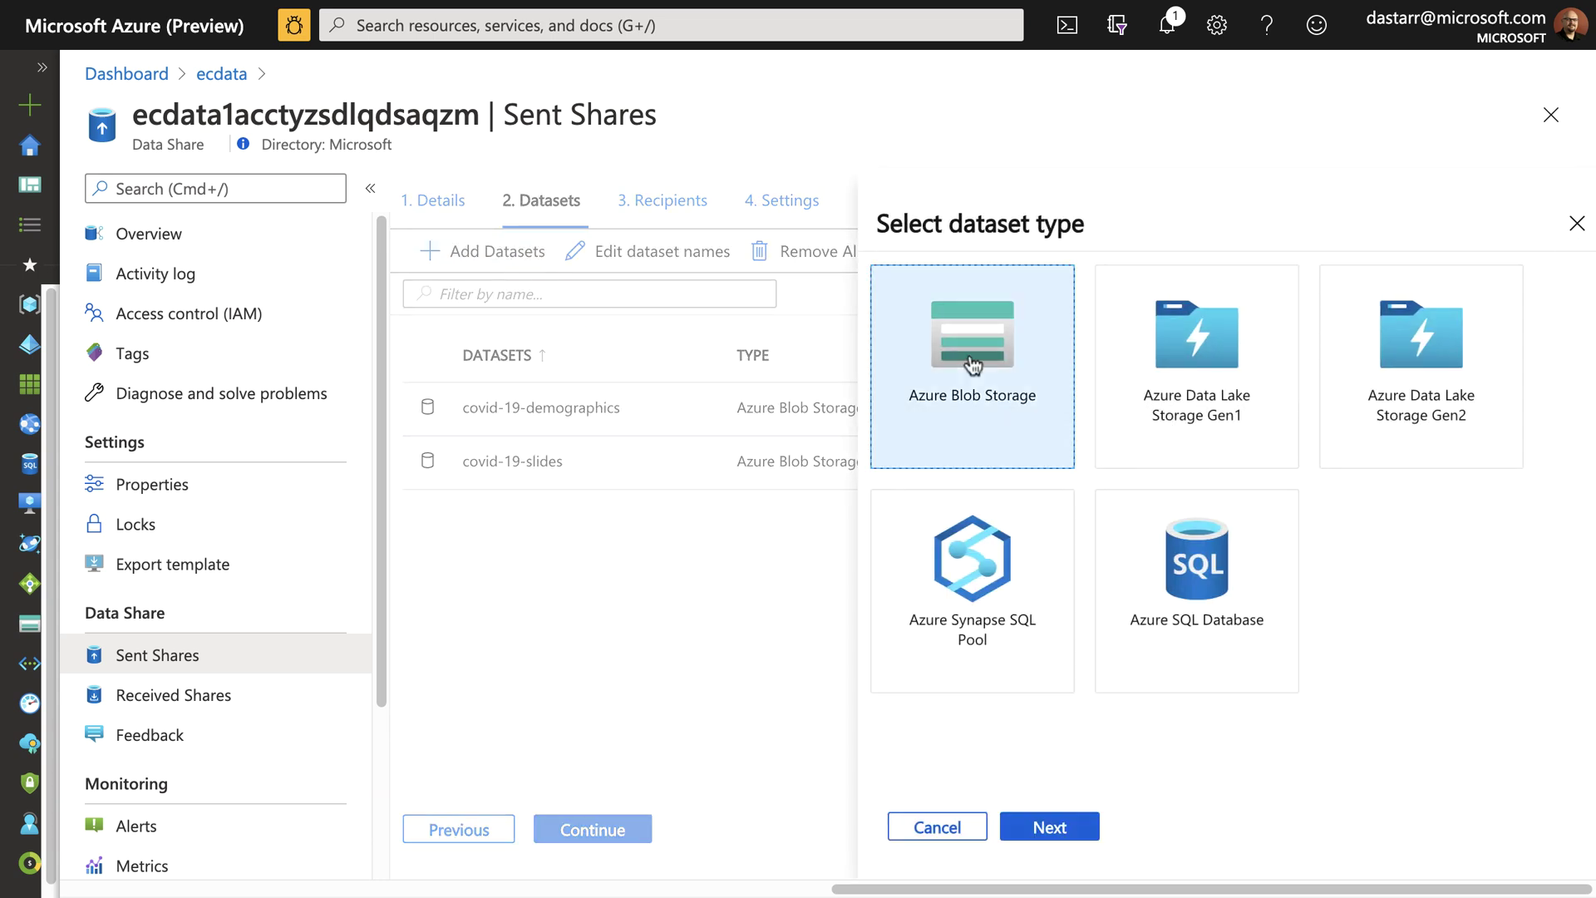
click(1047, 829)
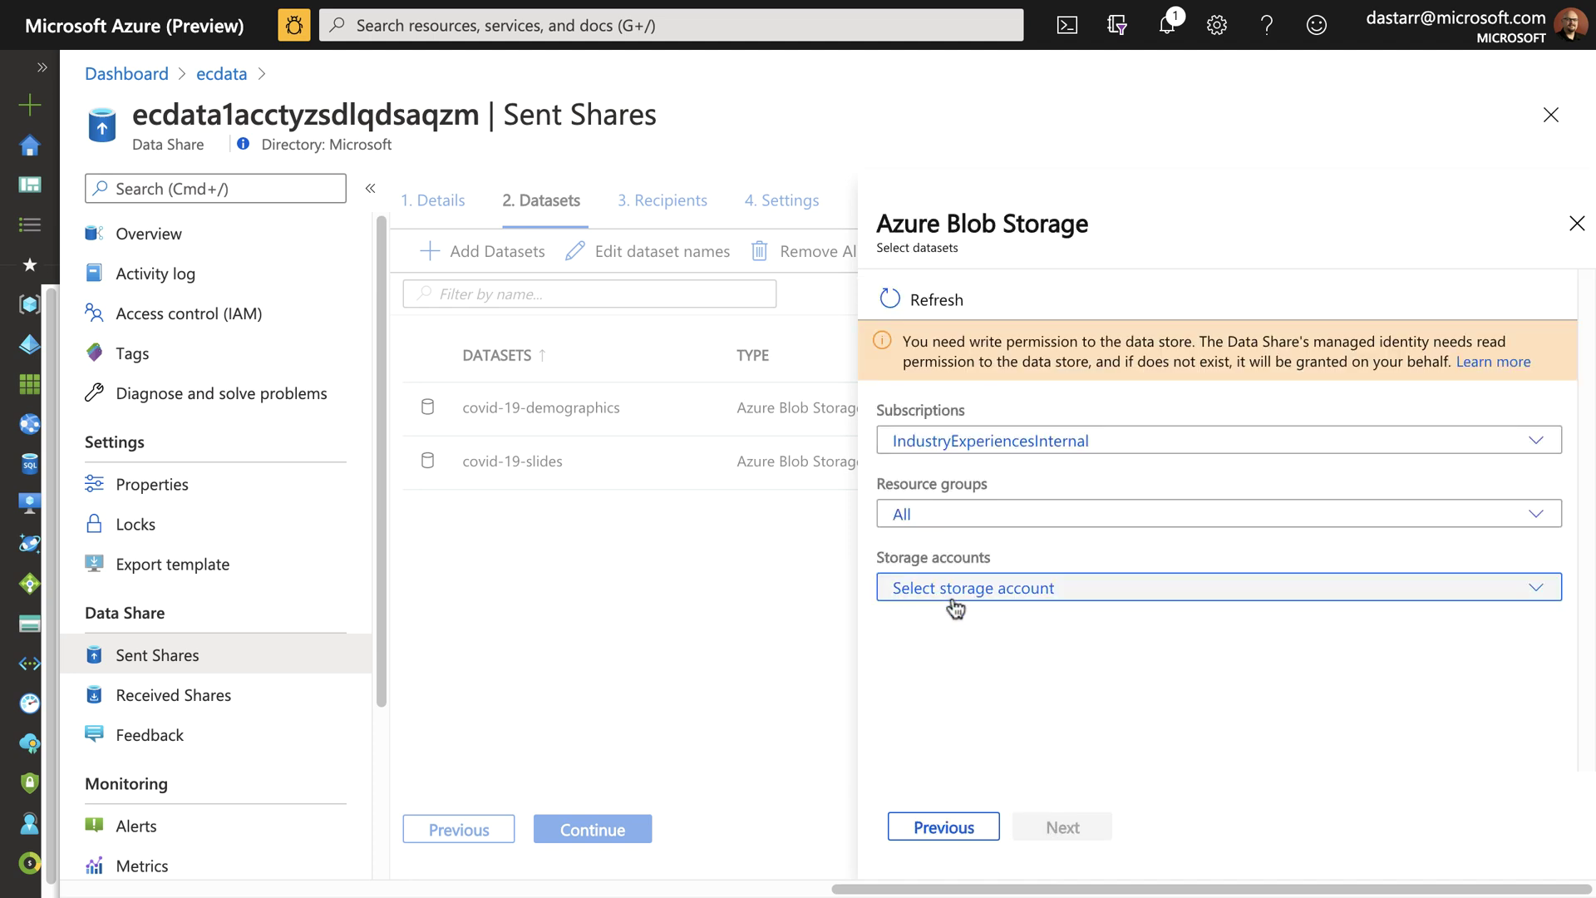
Step: Choose resource group ec-data-raw-east-rg and storage account ecusafacts as the source, and proceed to its containers
click(945, 530)
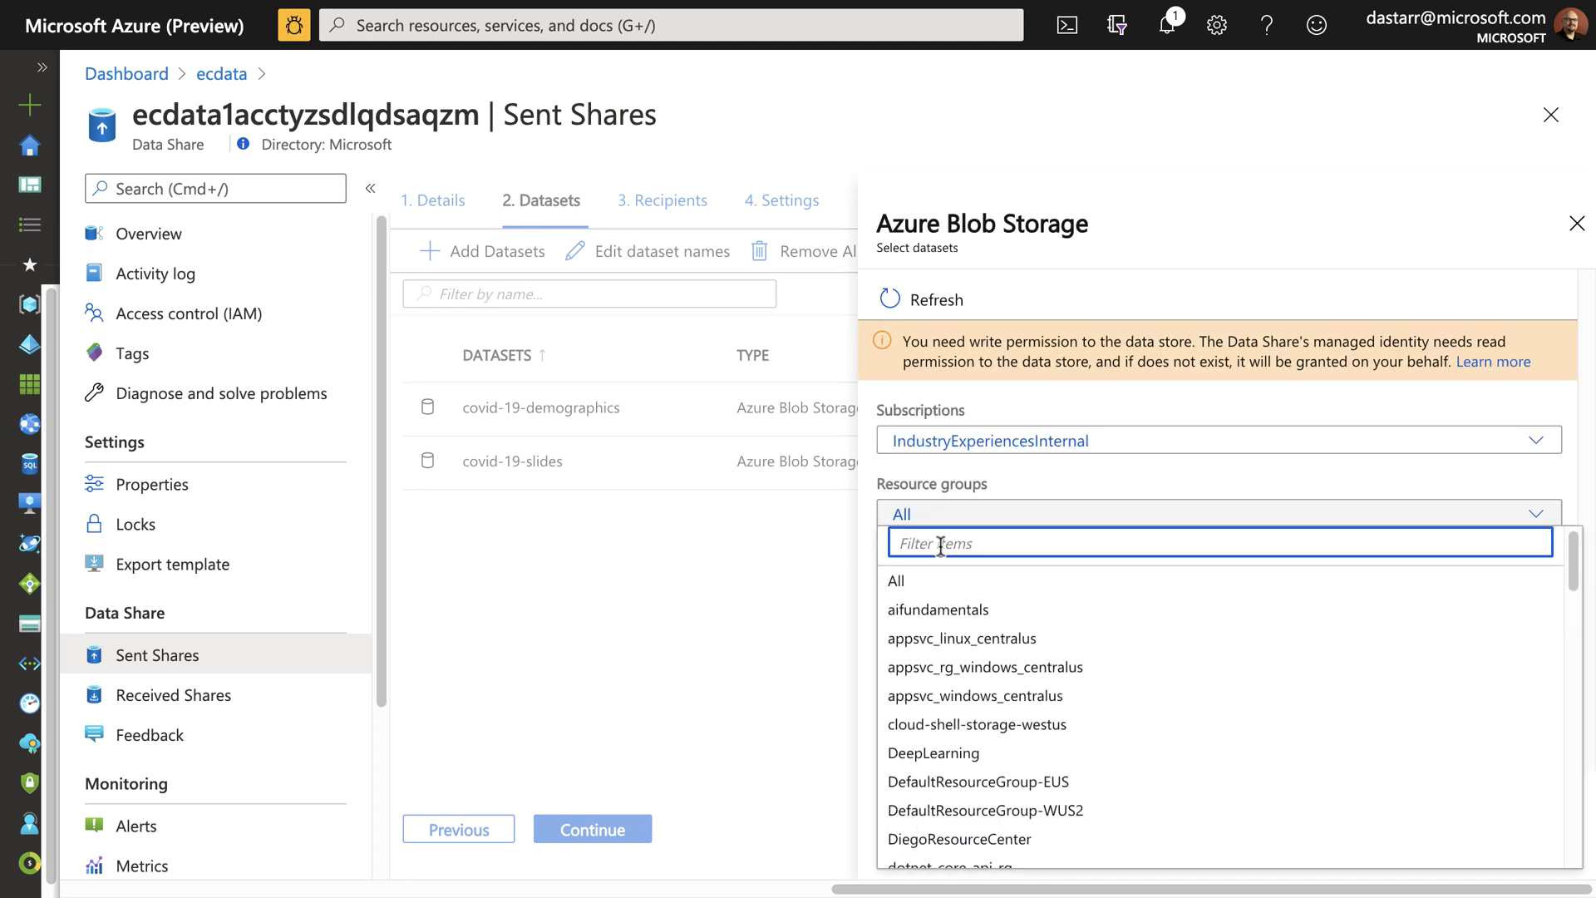
text(raw)
click(942, 592)
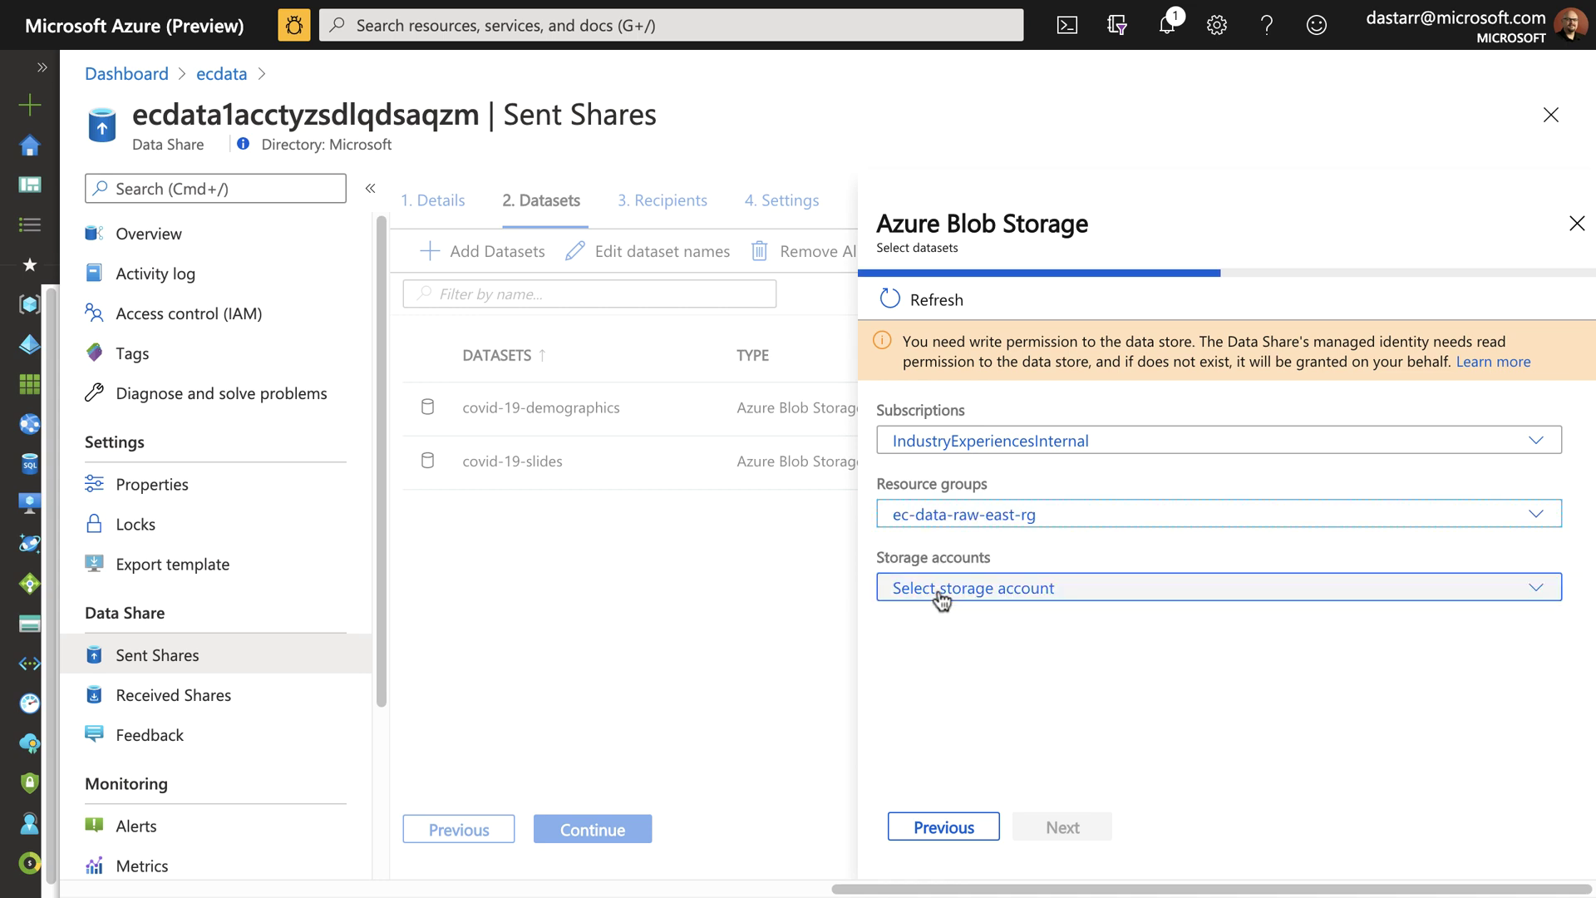
click(949, 598)
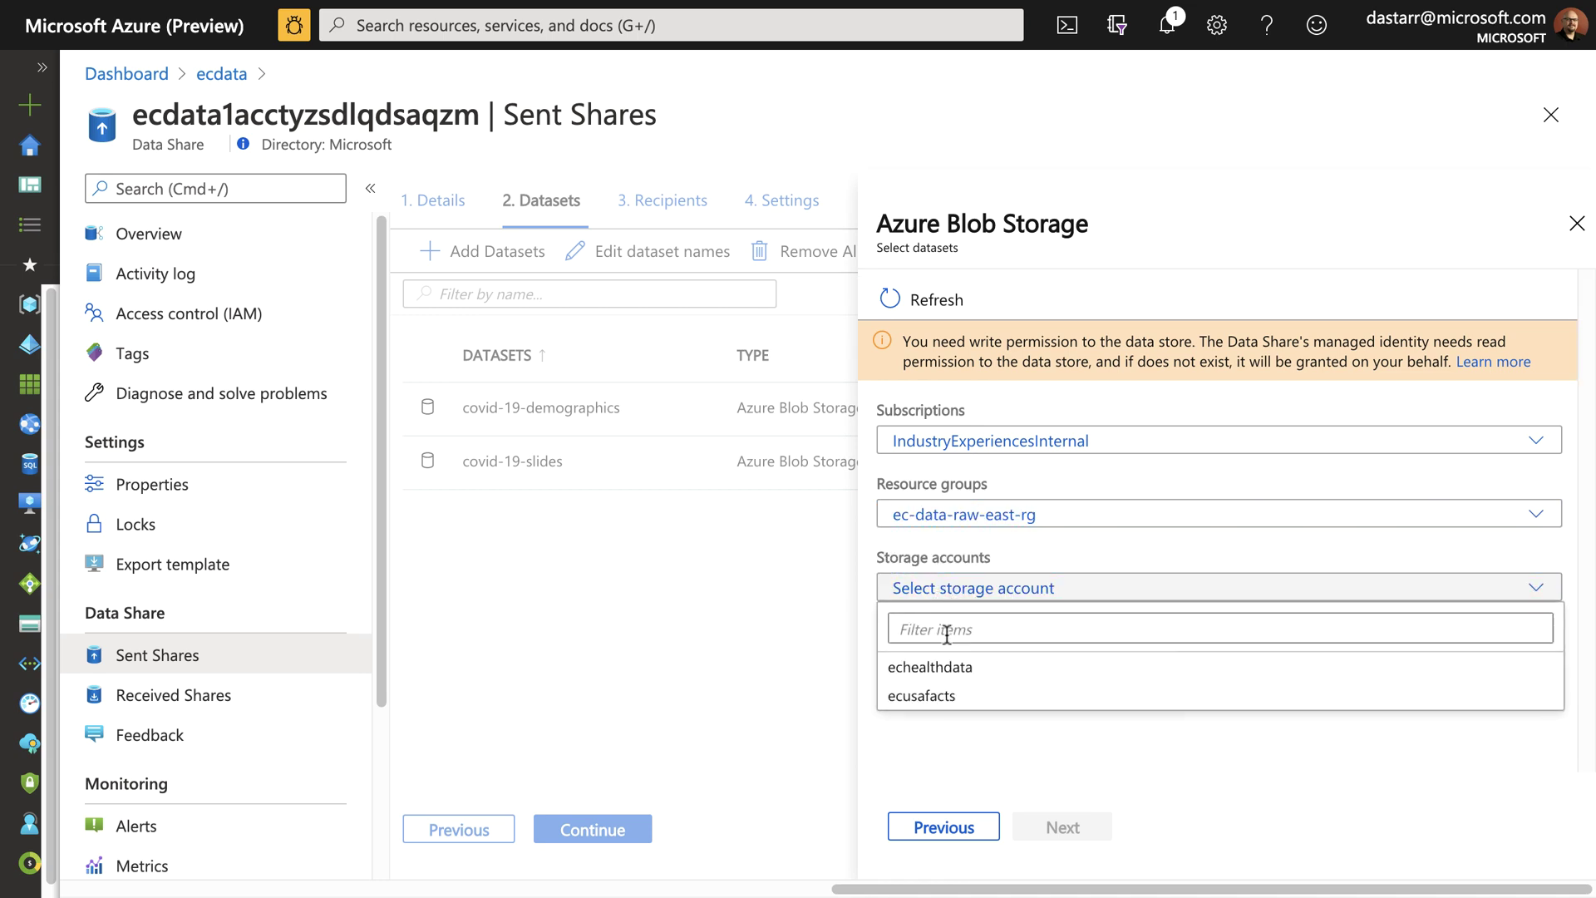
click(939, 694)
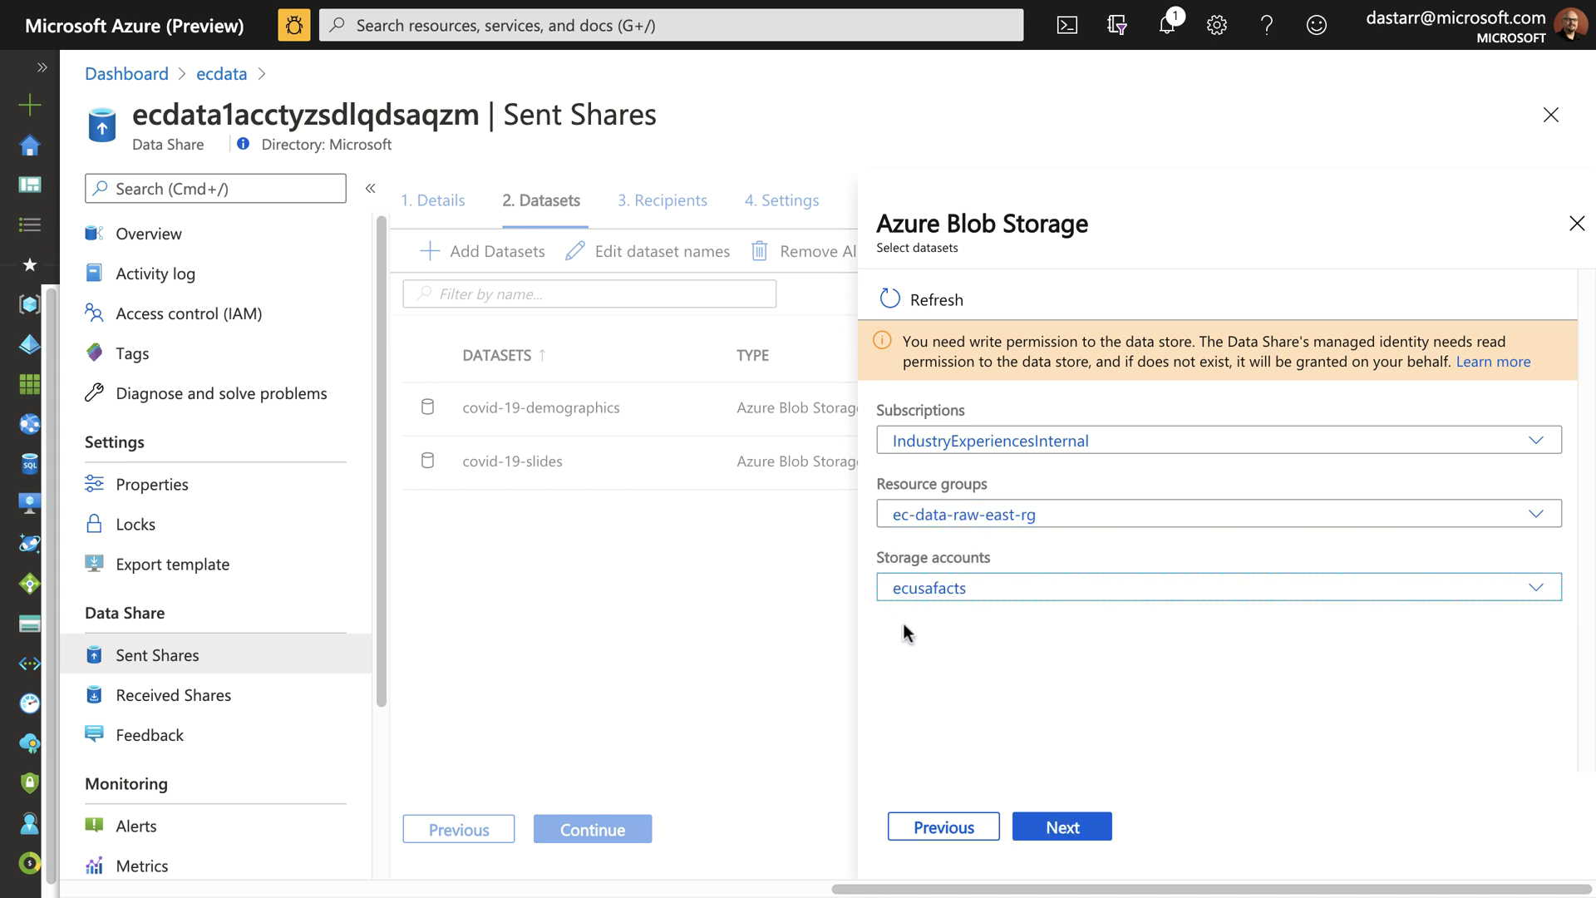
click(1059, 827)
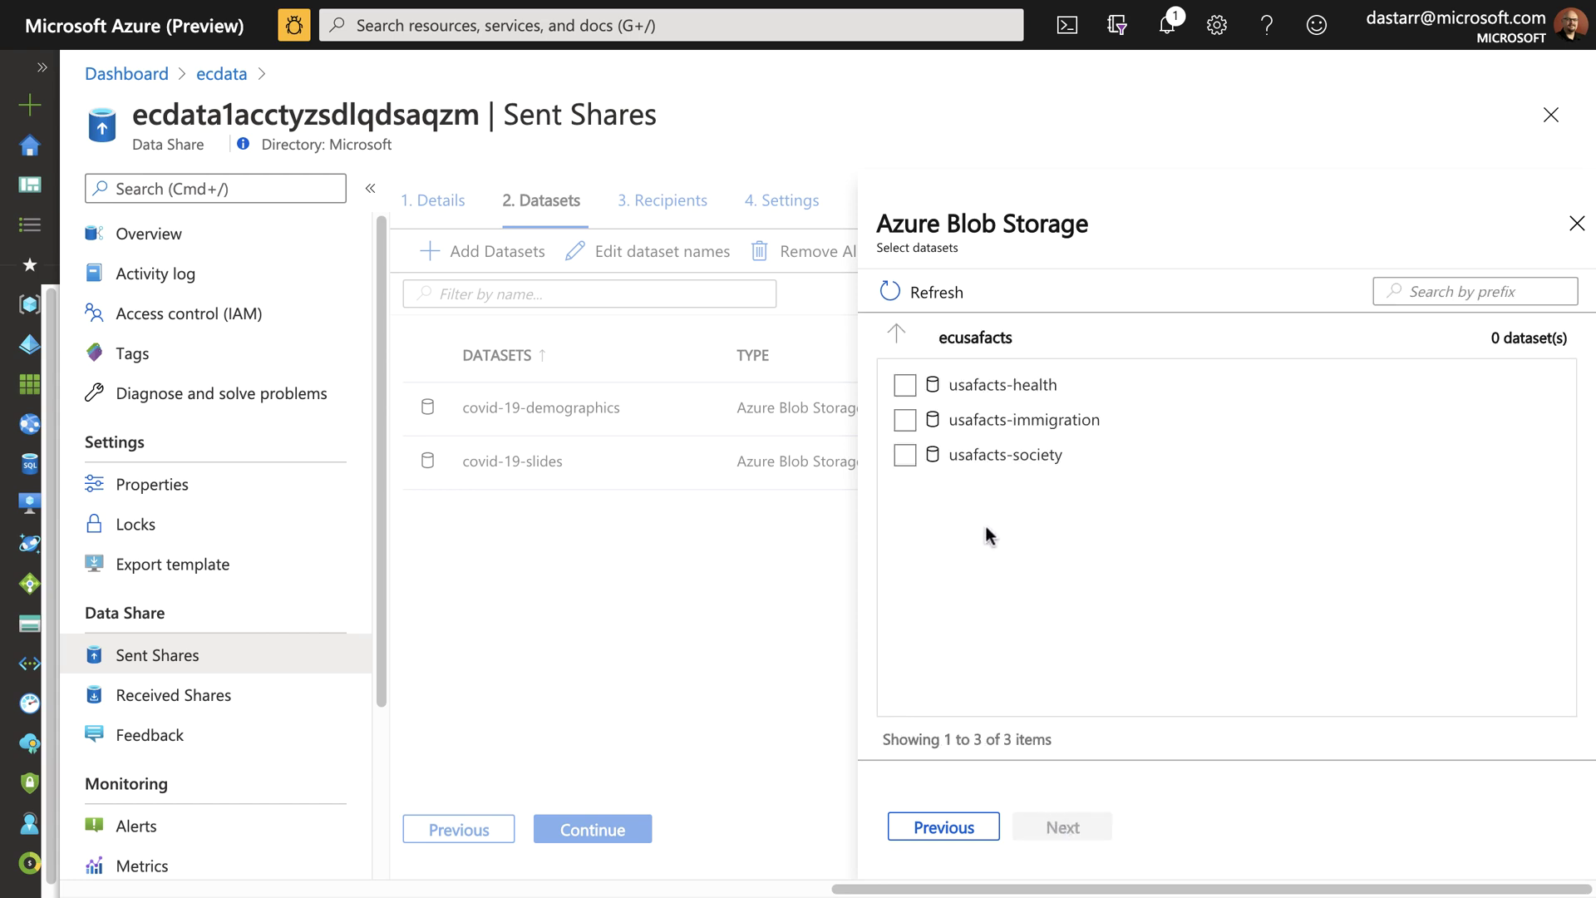
Step: Add covid_deaths_usafacts.csv, covid_county_population_usafacts.csv and covid_confirmed_usafacts.csv from the usafacts-health container to the share under their default names
click(1001, 389)
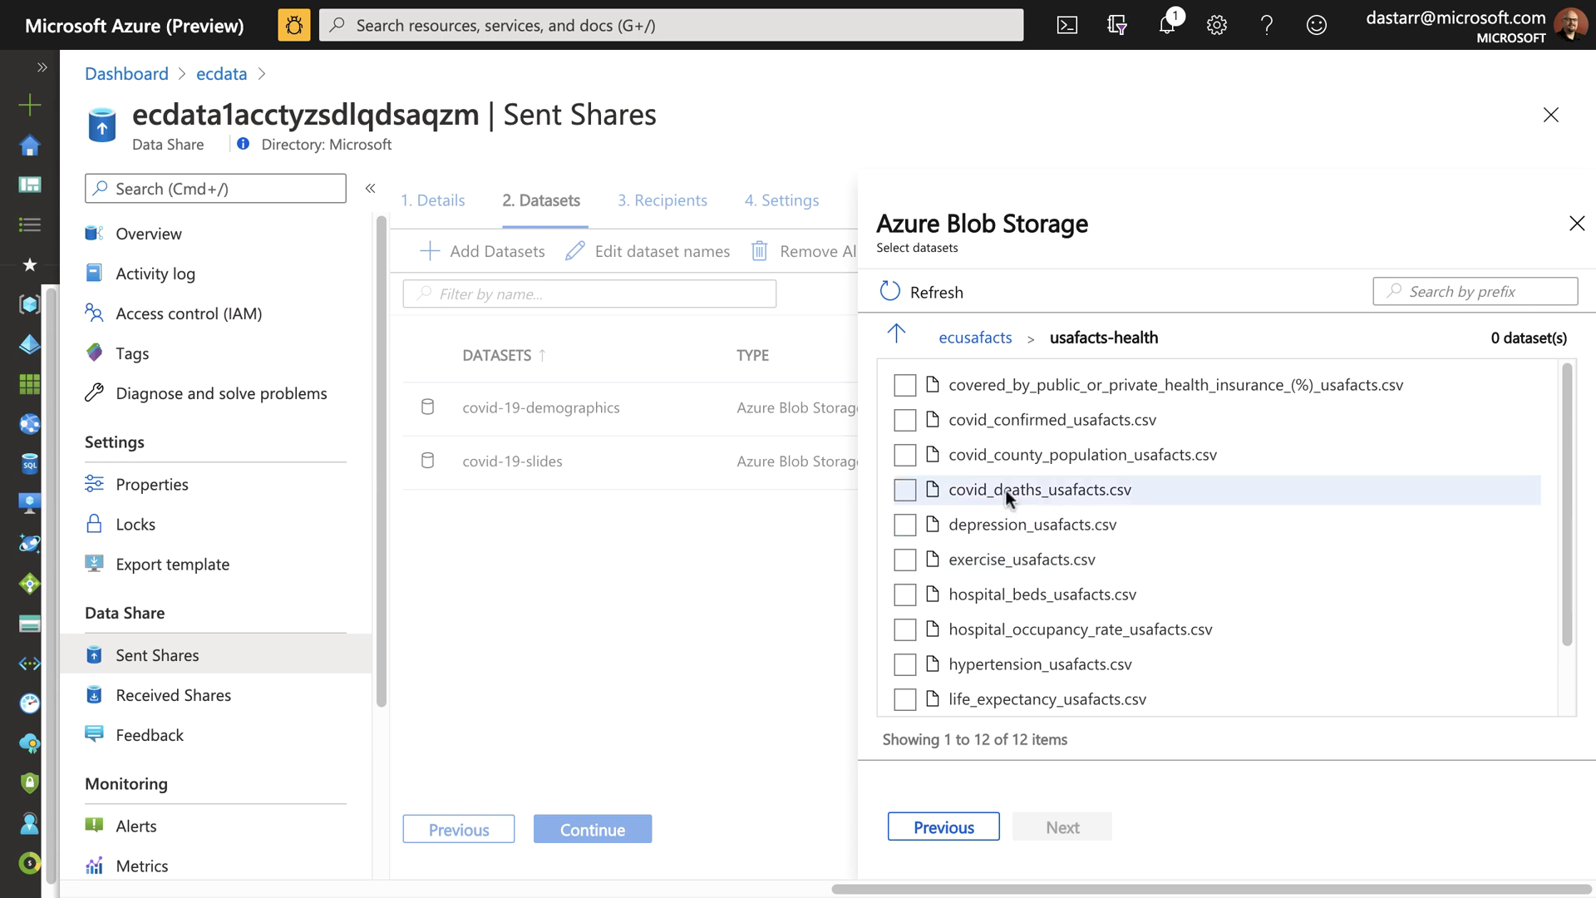
click(909, 492)
click(906, 456)
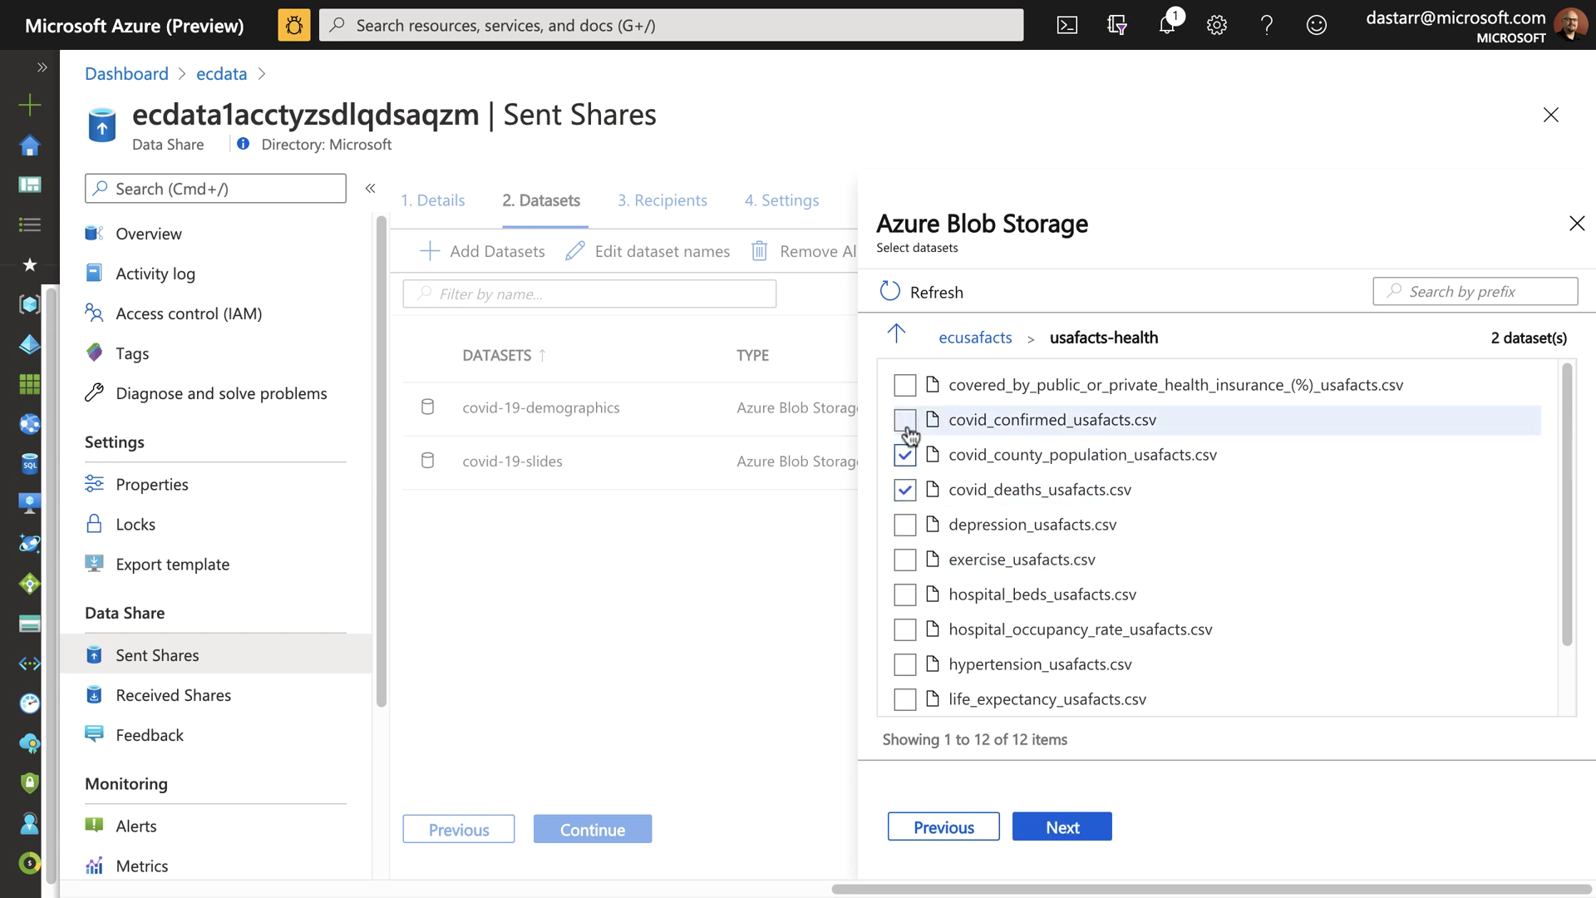
click(908, 423)
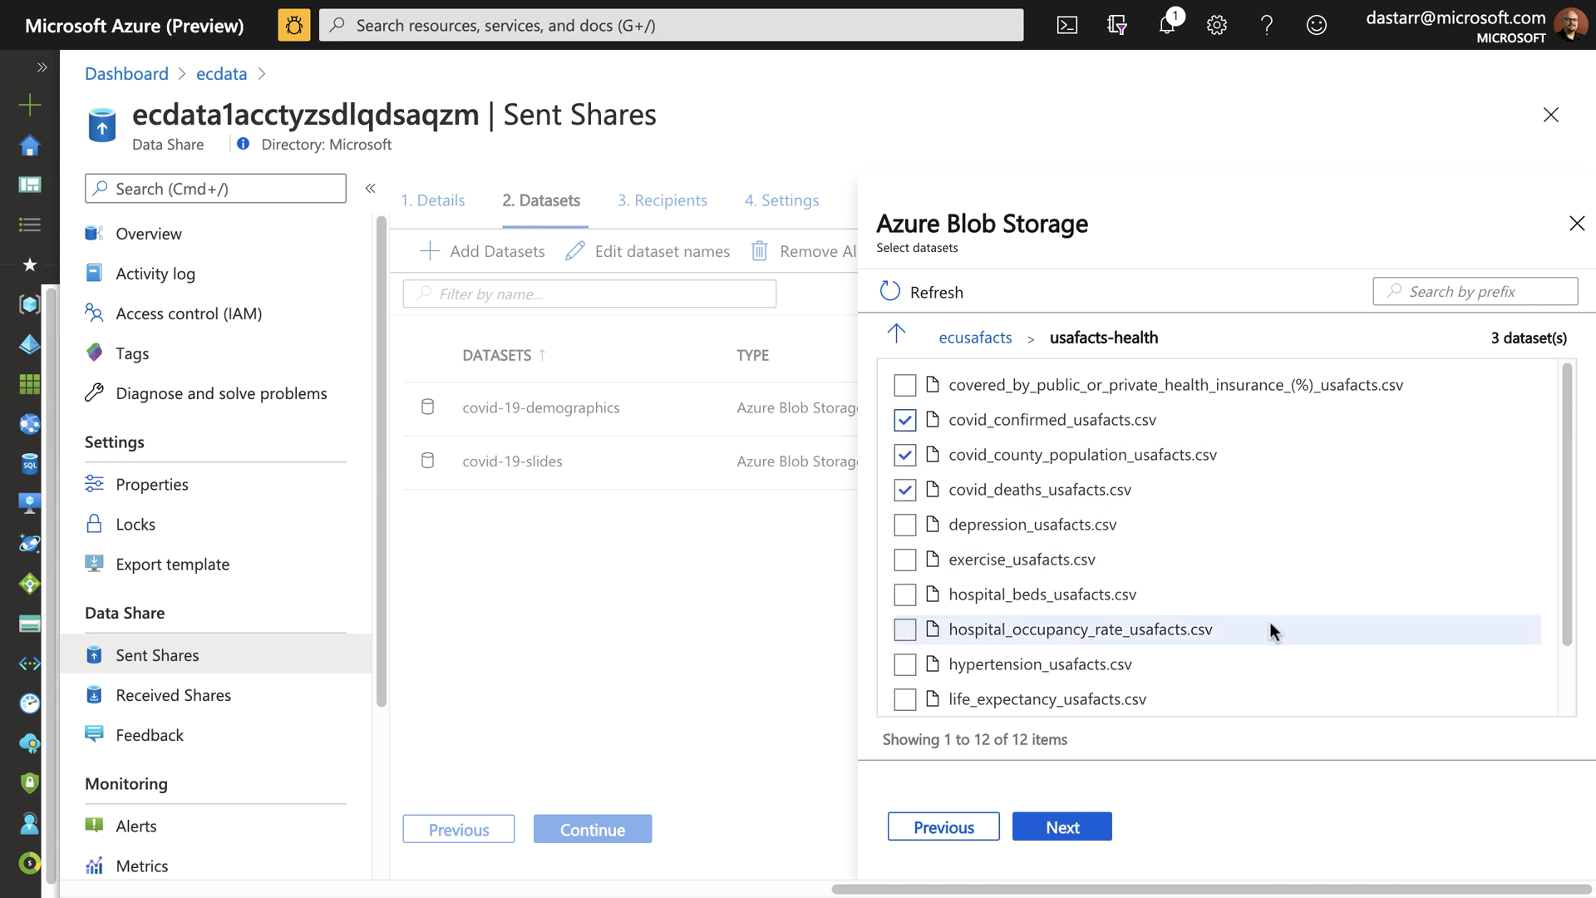
click(1063, 826)
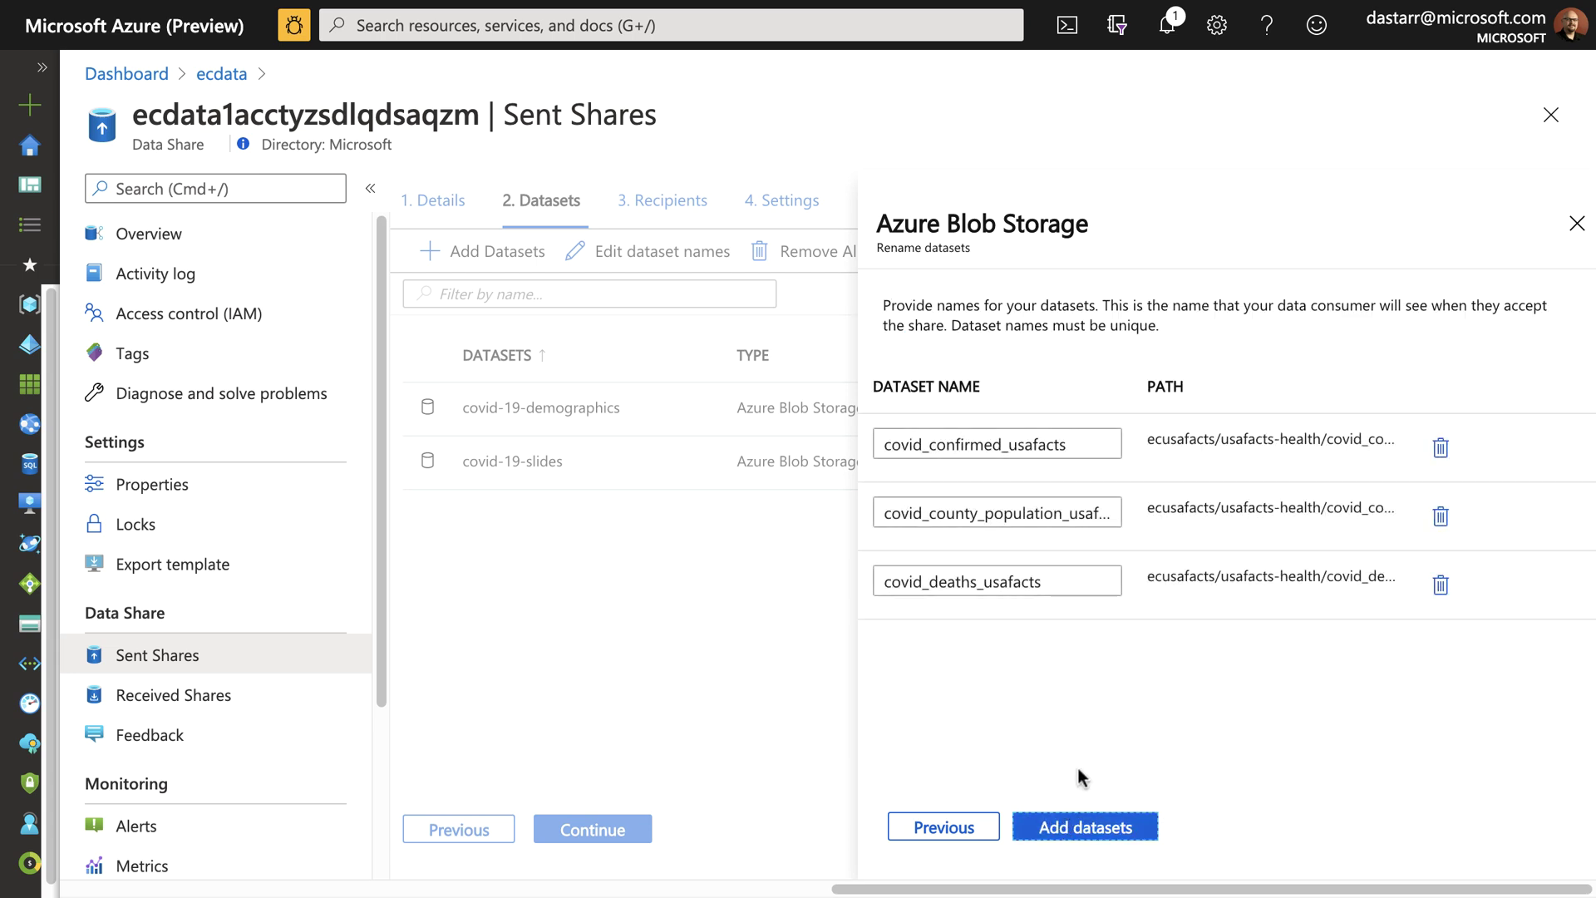
click(1085, 827)
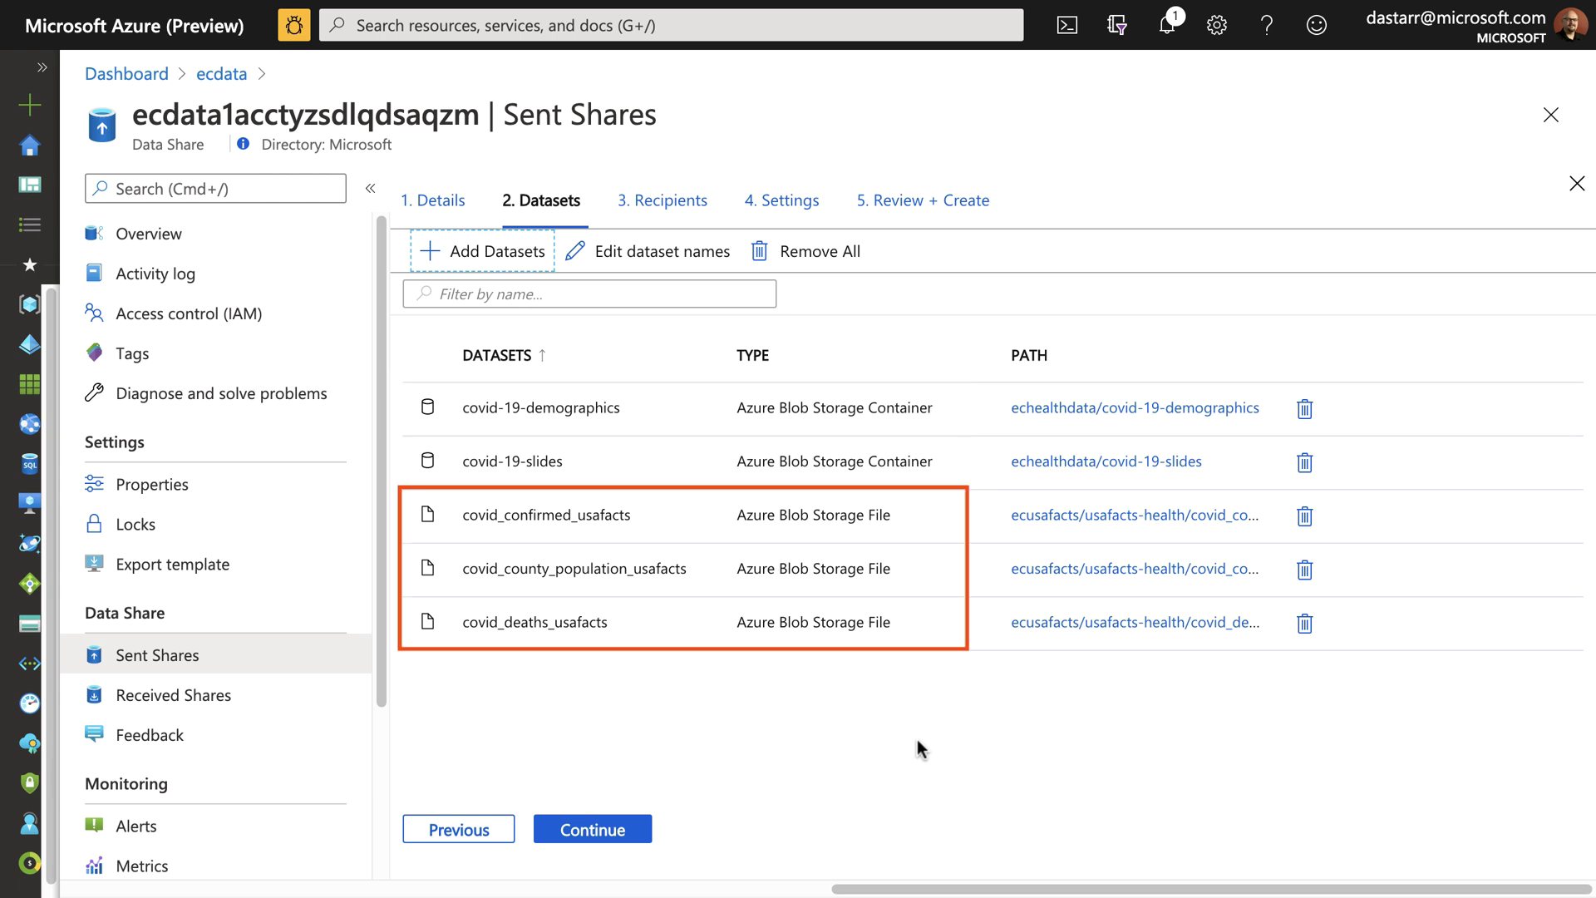
Step: Create the covid-info-public-1 share without adding recipients or changing the snapshot settings
click(615, 831)
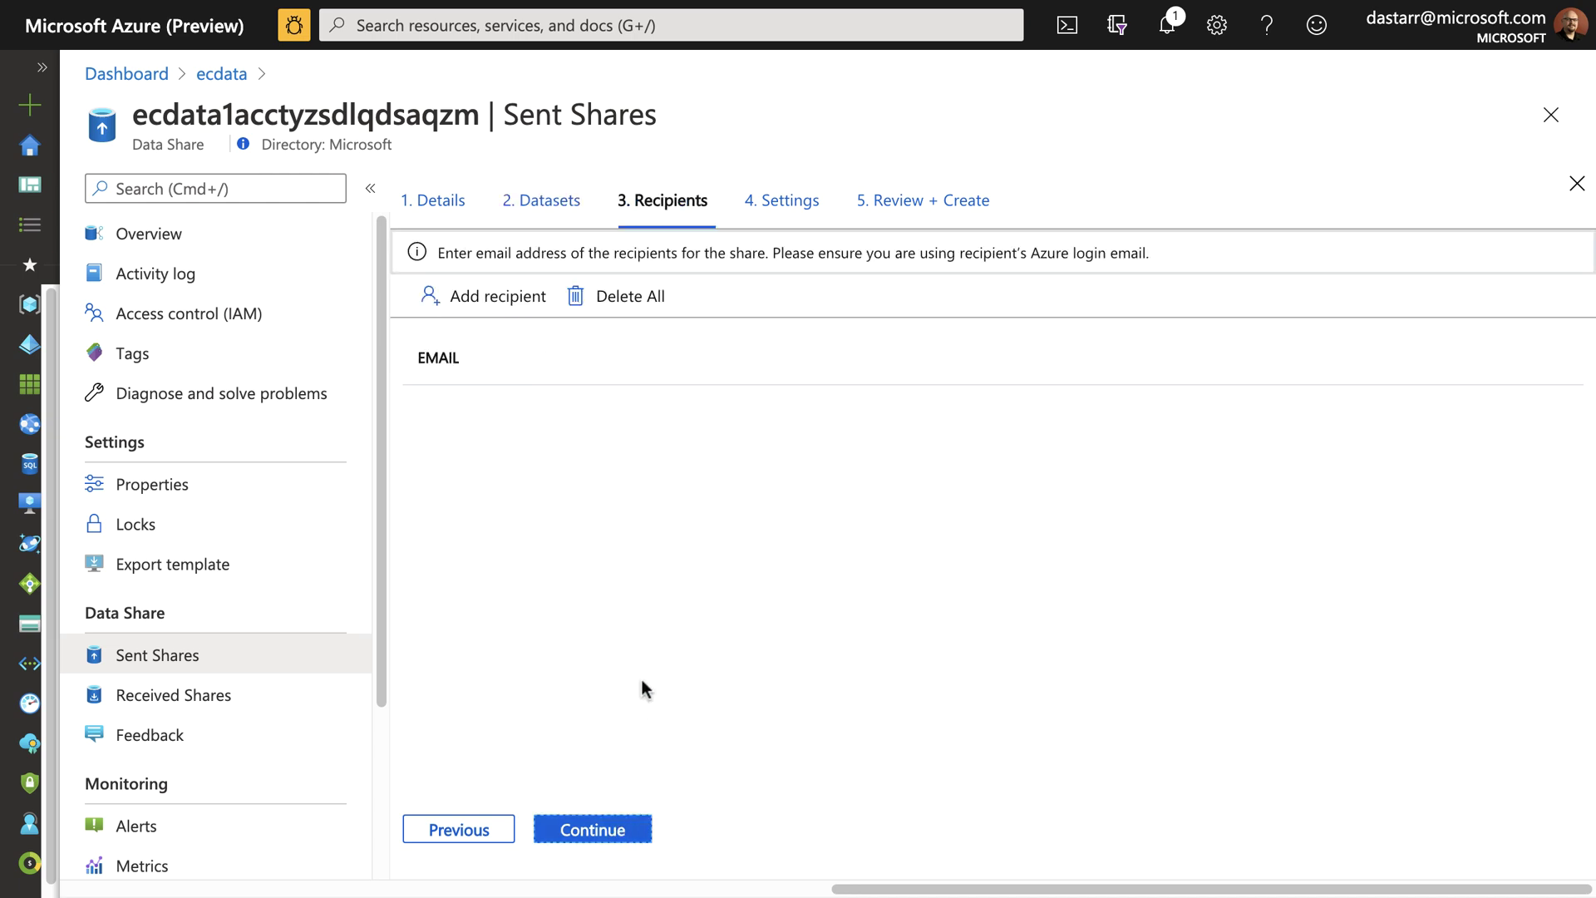
click(935, 219)
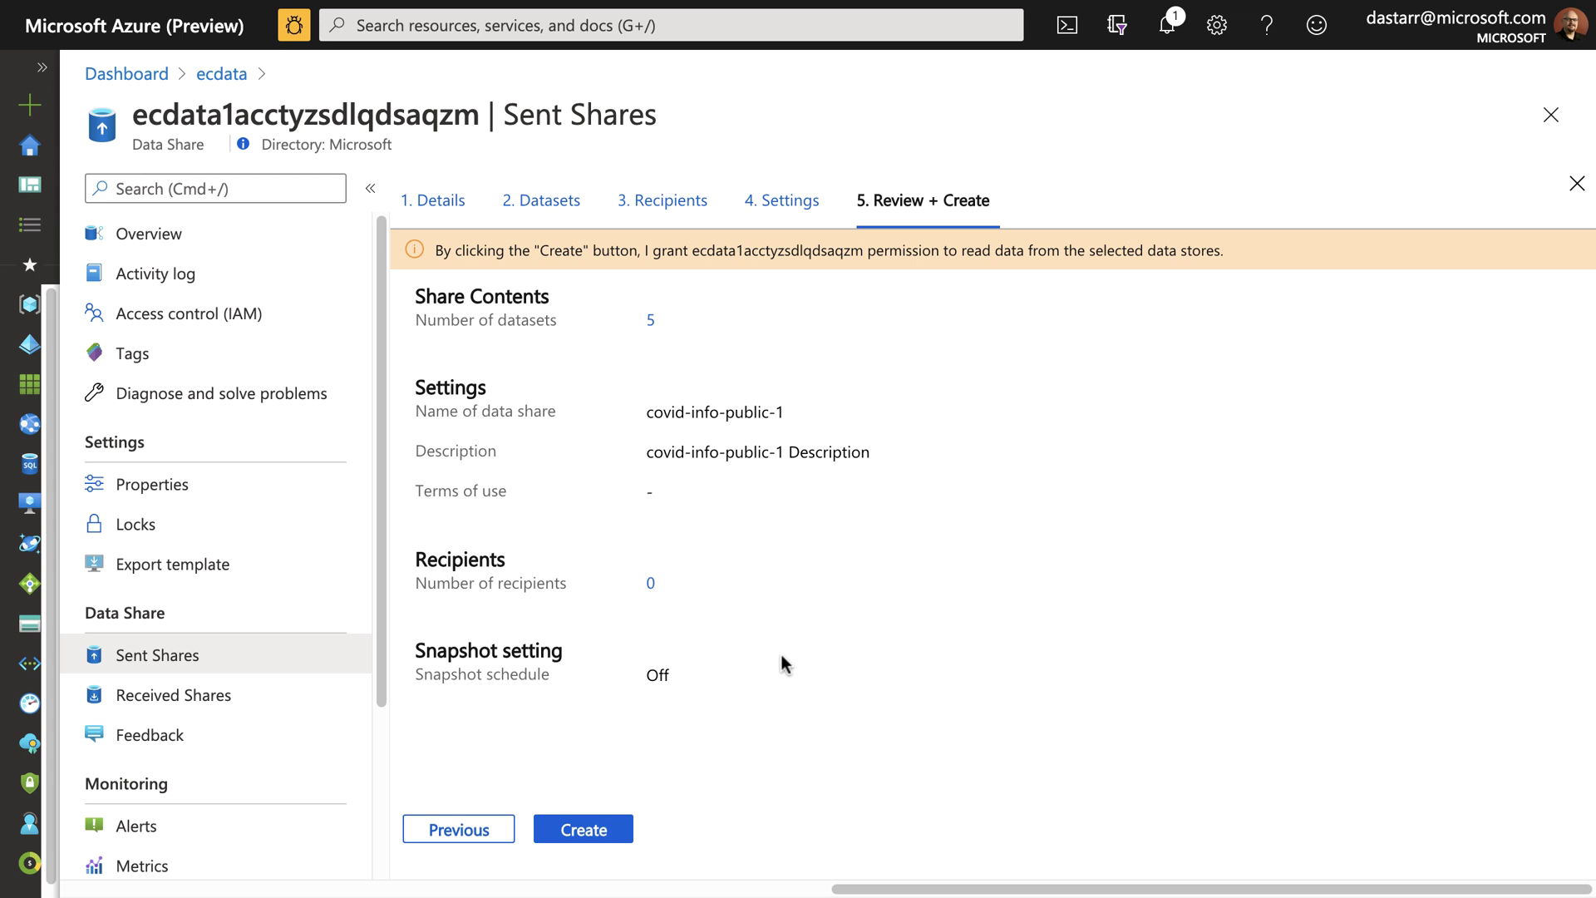
click(588, 831)
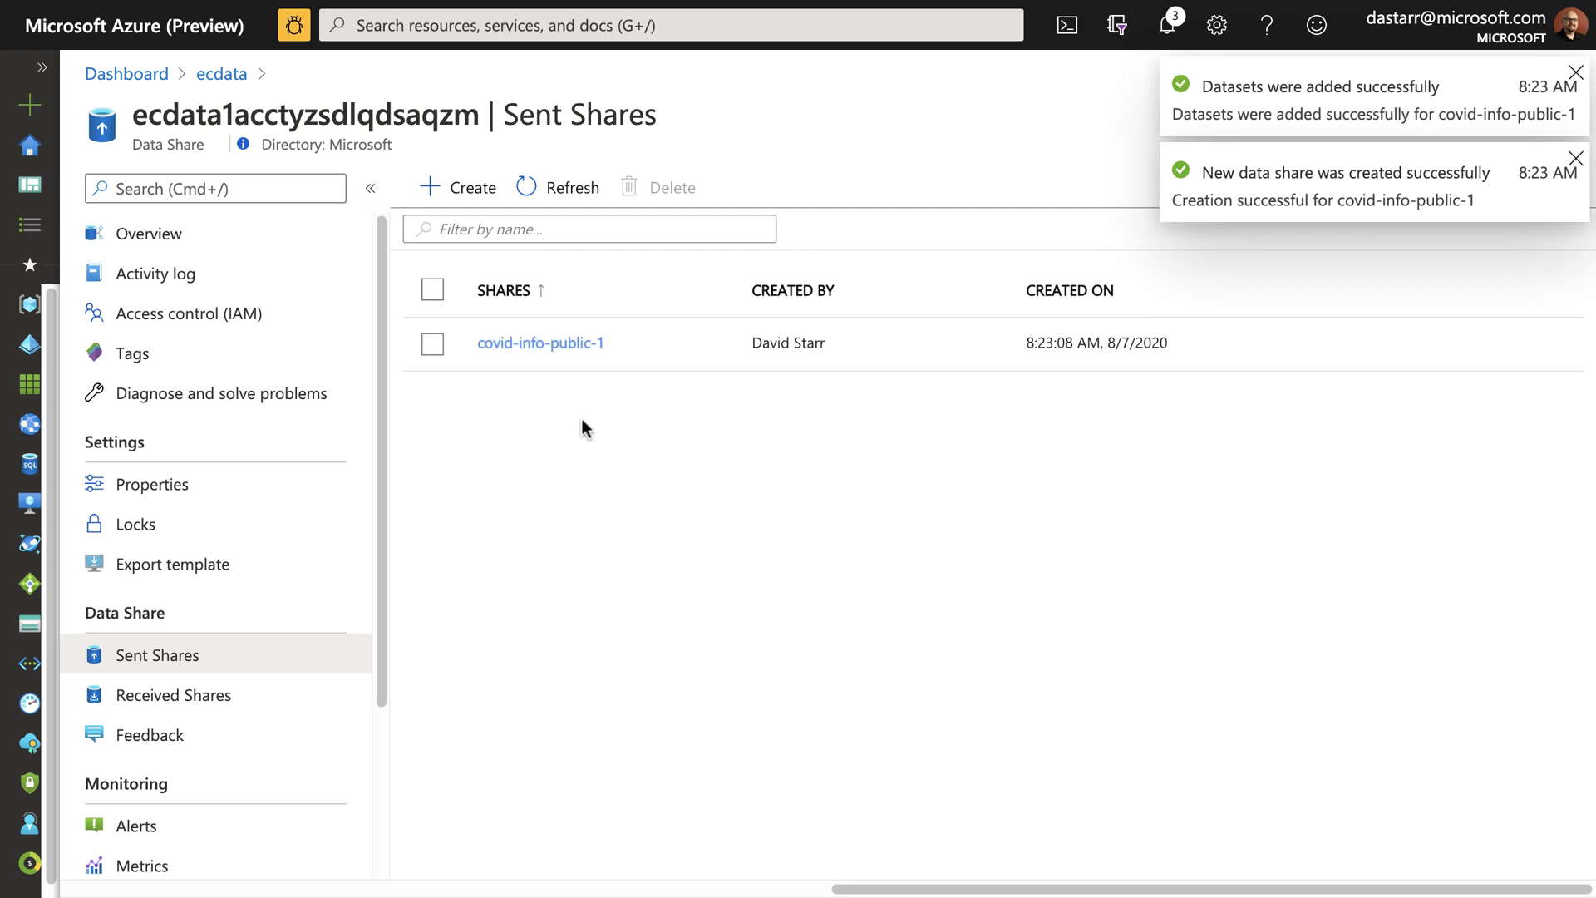
Step: Review the datasets of the covid-info-public-1 share and return to the list of sent shares
click(552, 344)
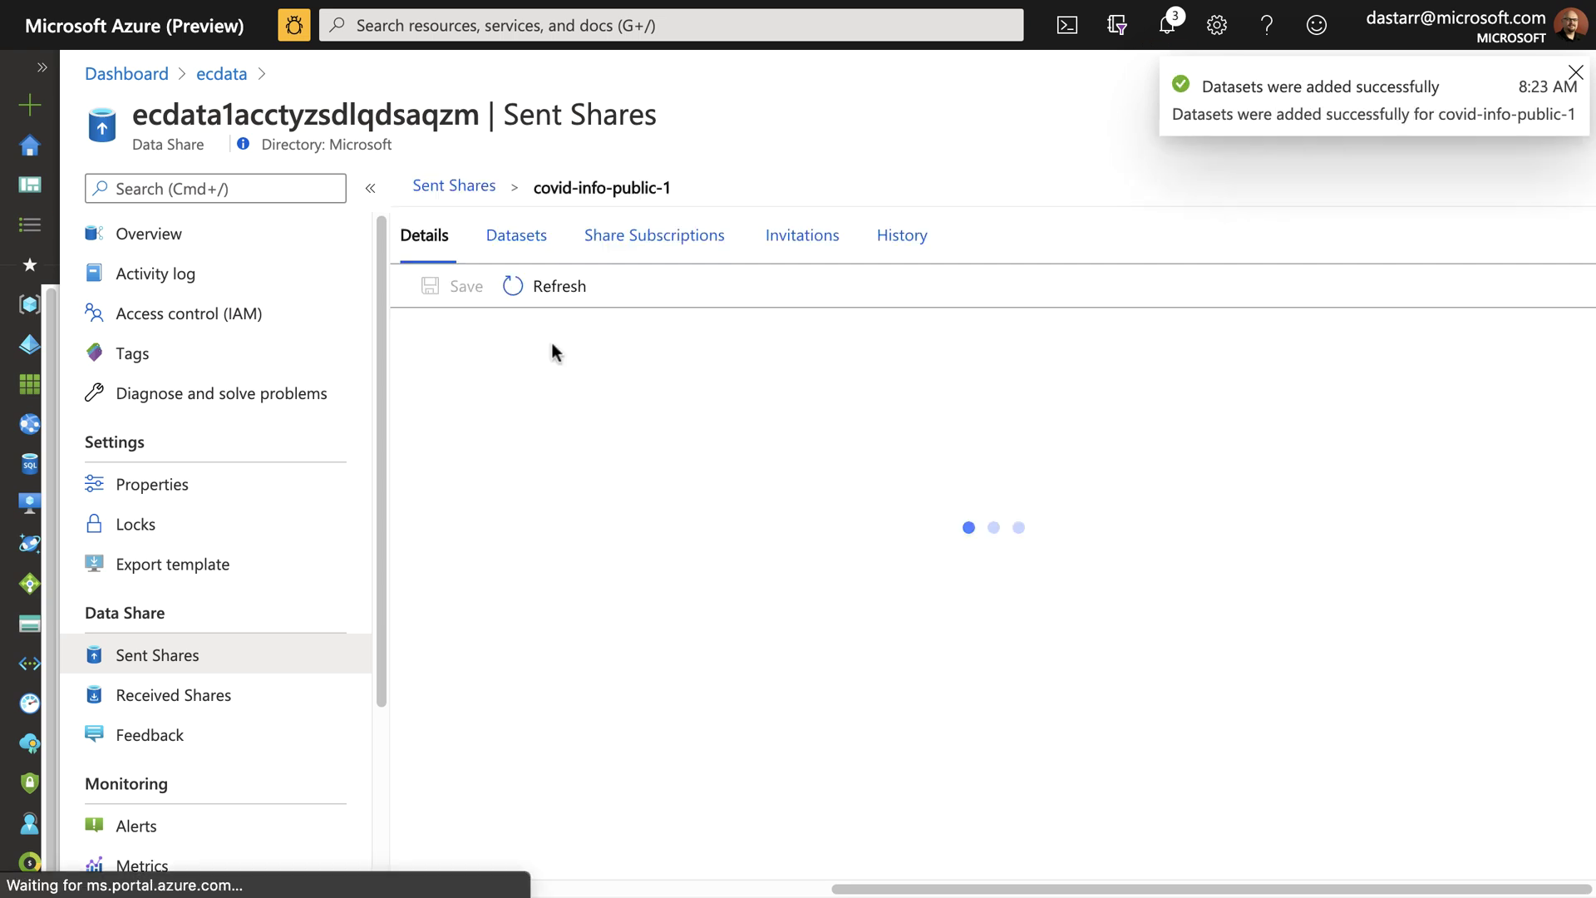
click(516, 236)
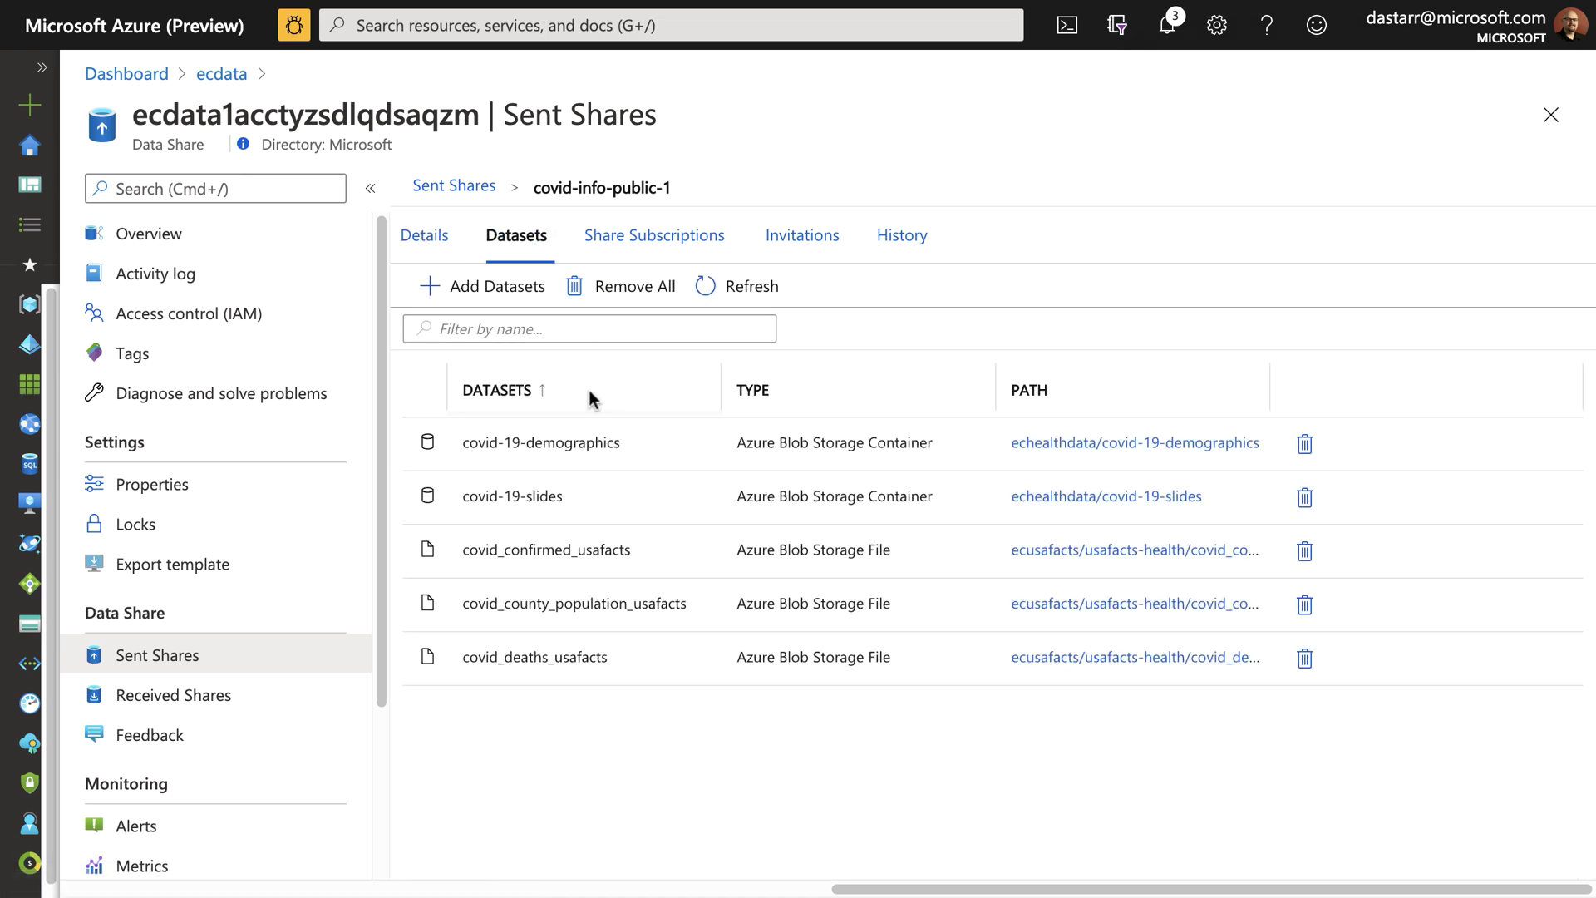
click(432, 188)
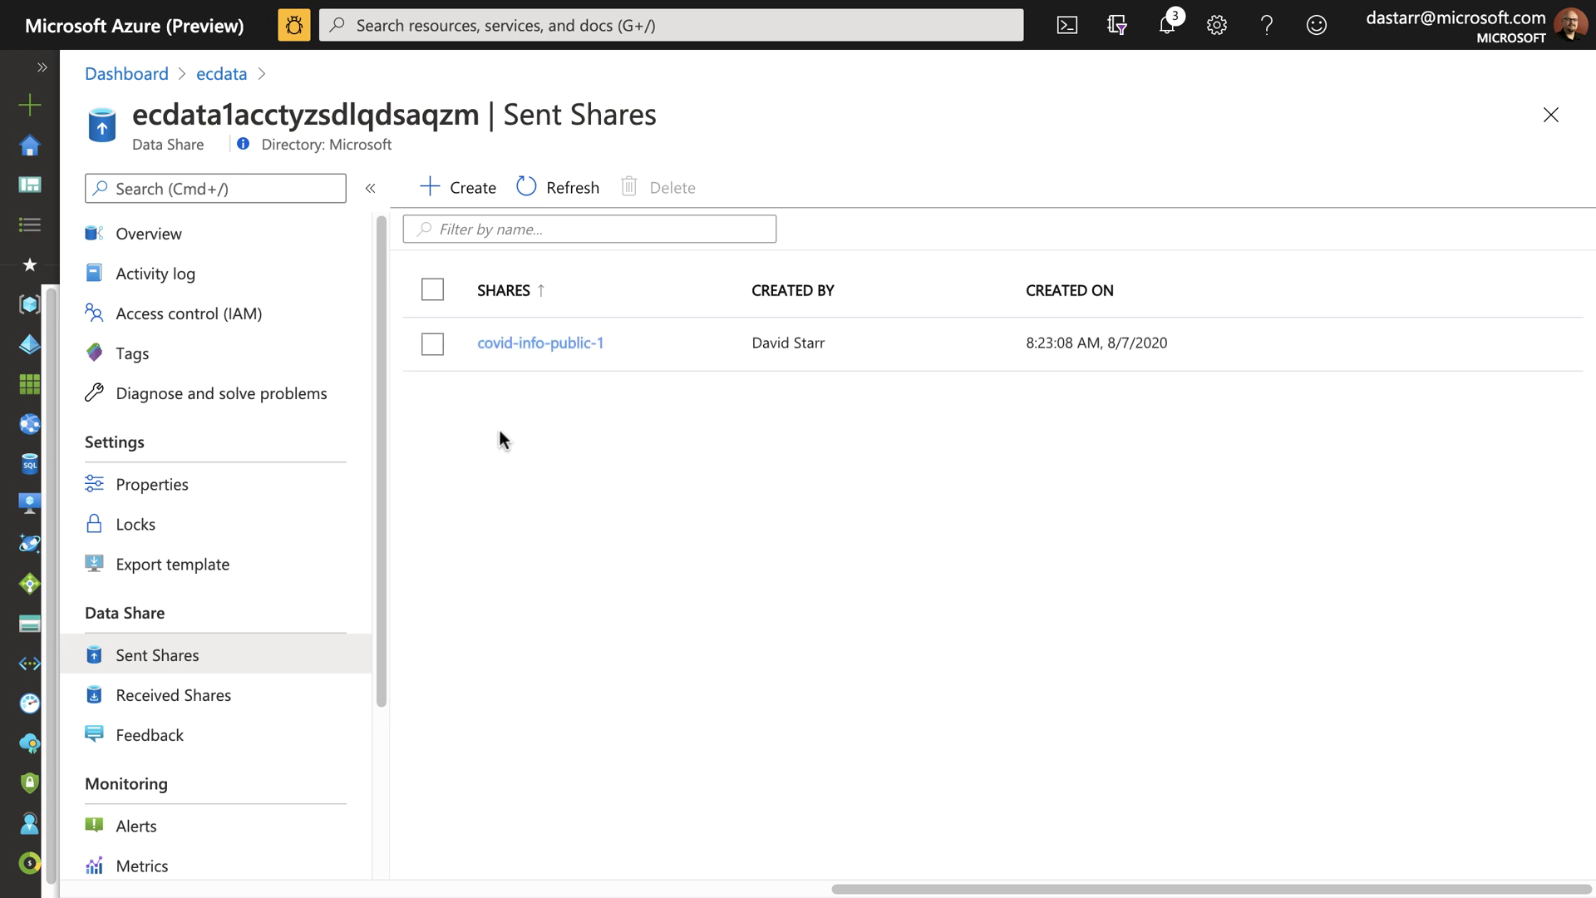